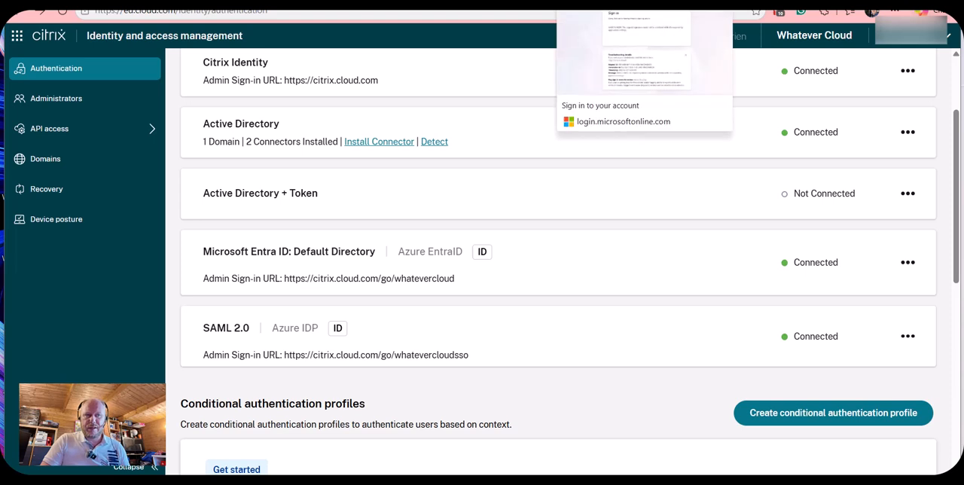
- Switch to the Microsoft sign-in page and examine the error message in its troubleshooting details
click(629, 2)
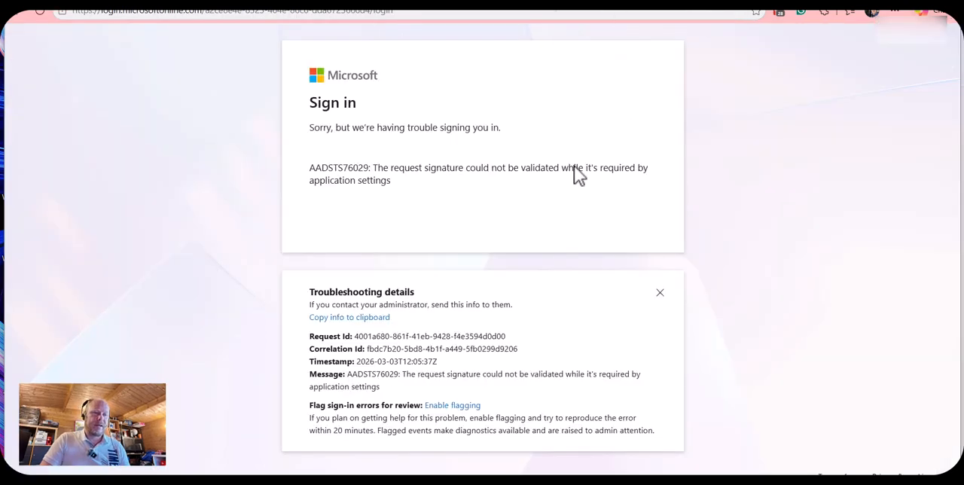
drag(401, 373, 486, 377)
click(606, 399)
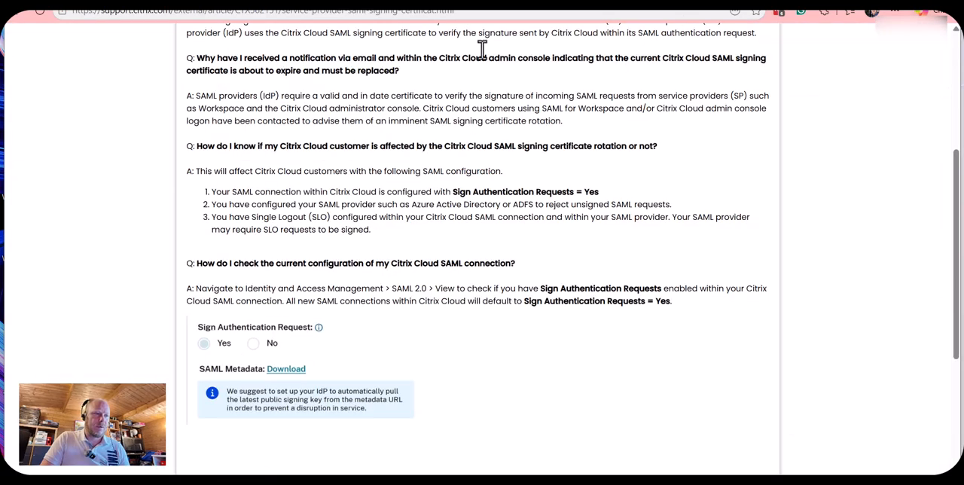
- Review the Citrix support article "Service Provider SAML Signing Certificate FAQ" and return to the Citrix Cloud identity settings
scroll(489, 159, up, 4)
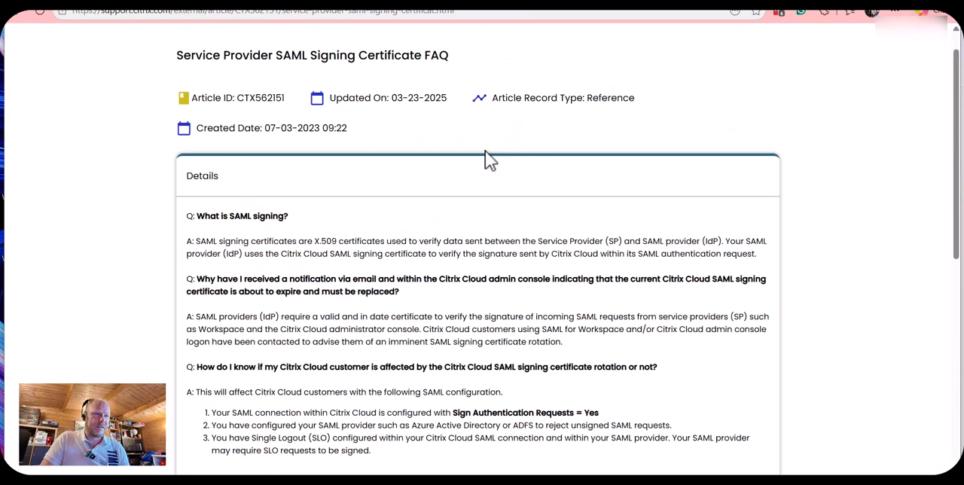
drag(183, 87, 464, 94)
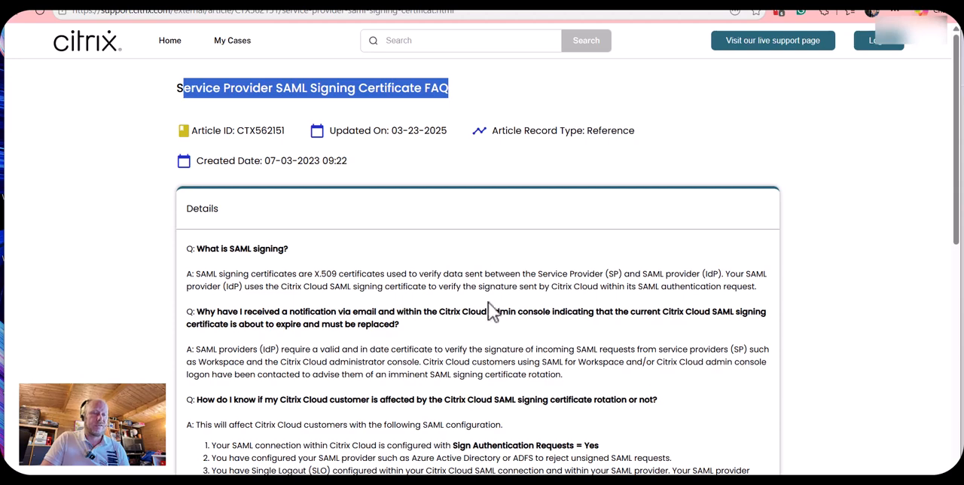
scroll(497, 293, down, 3)
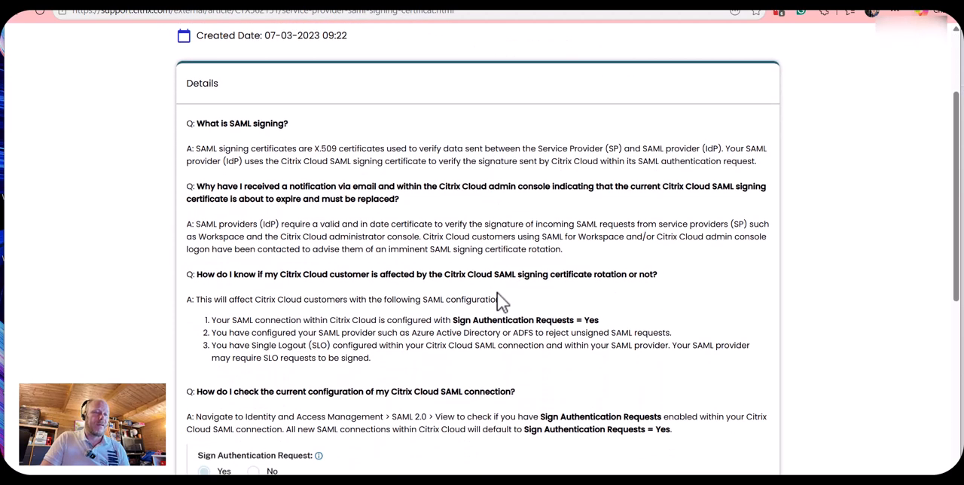
scroll(497, 292, up, 4)
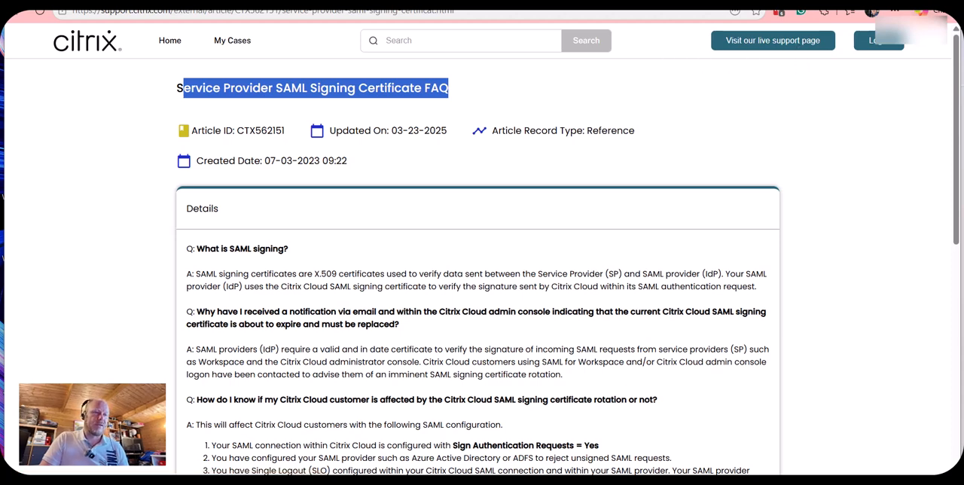
click(594, 2)
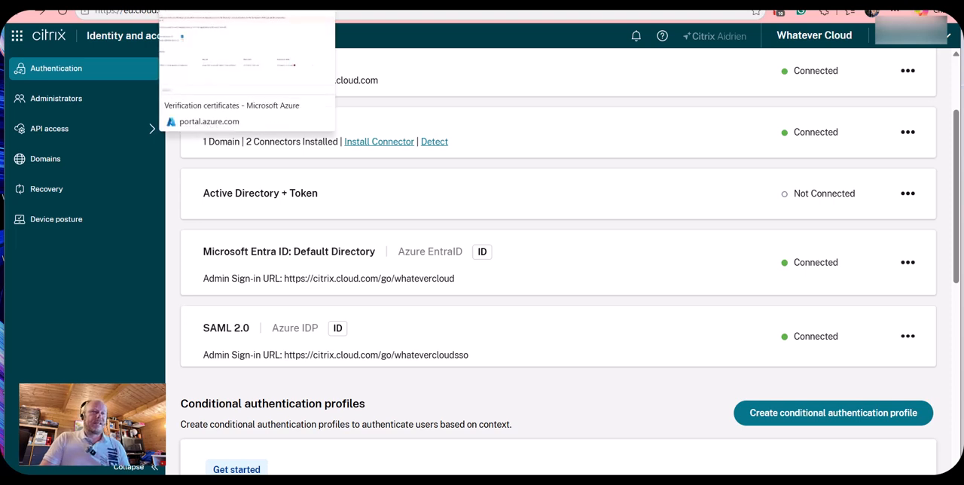
- In the Azure portal, open the SAML-based sign-on settings of the enterprise application Citrix Cloud SAML SSO Custom
click(226, 2)
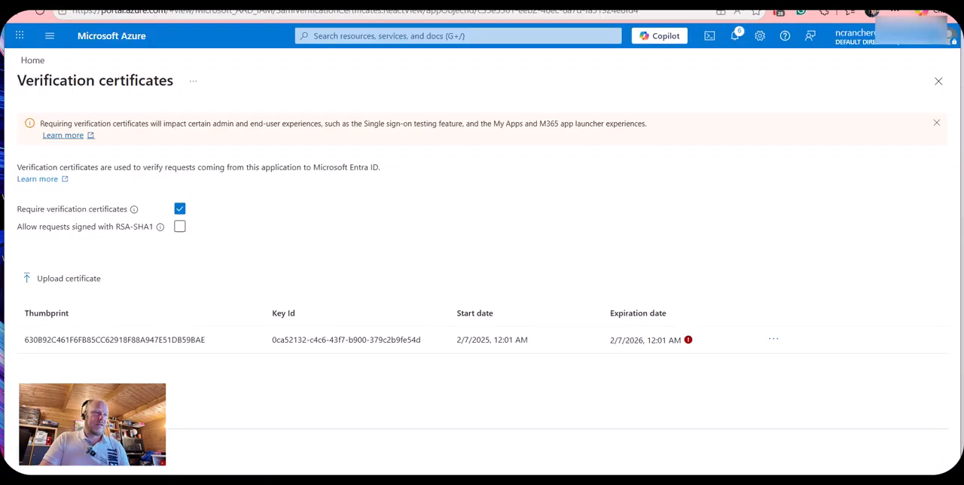
click(39, 66)
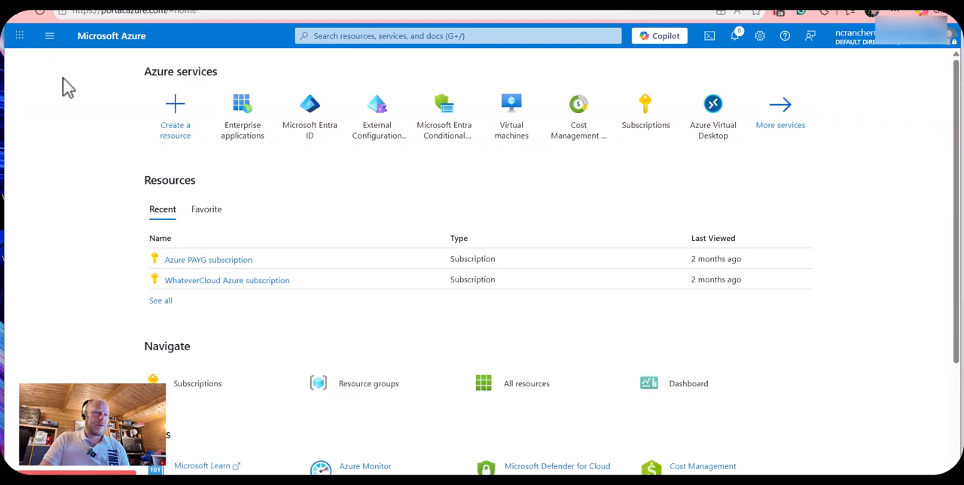
click(255, 117)
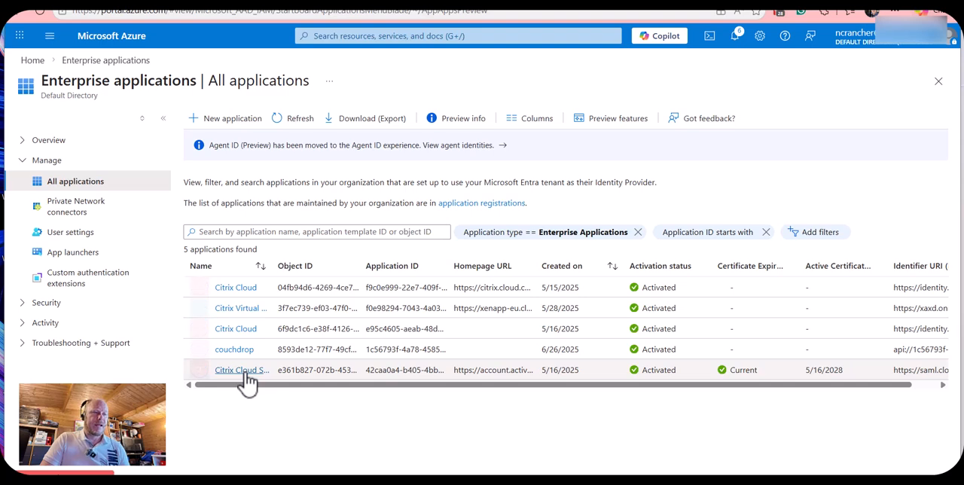
click(241, 369)
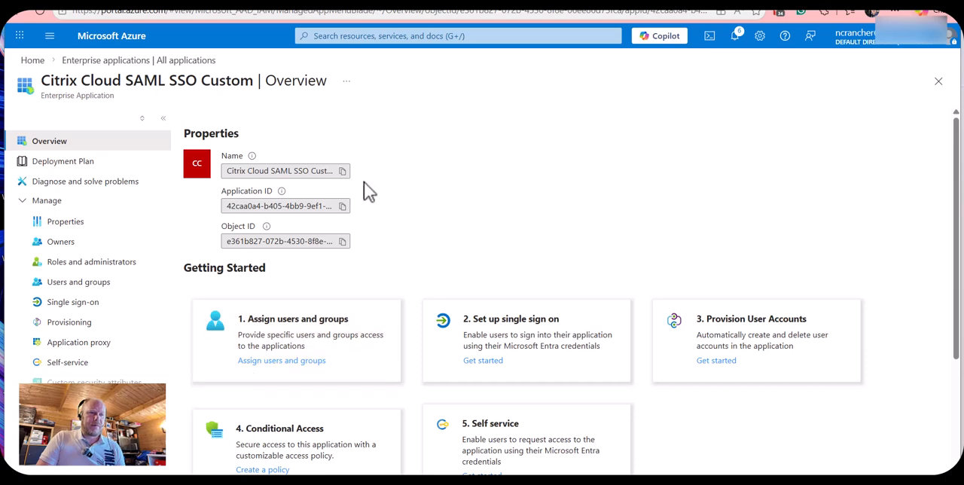
scroll(497, 215, down, 2)
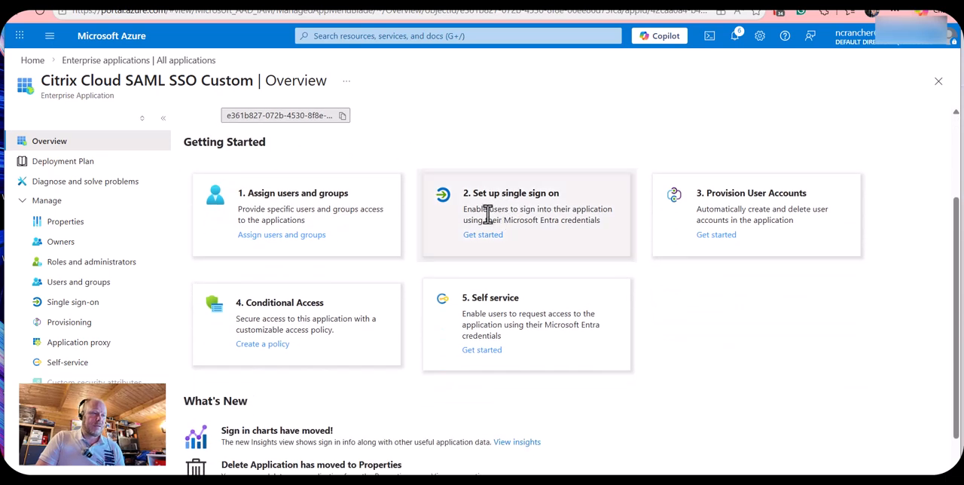
click(114, 304)
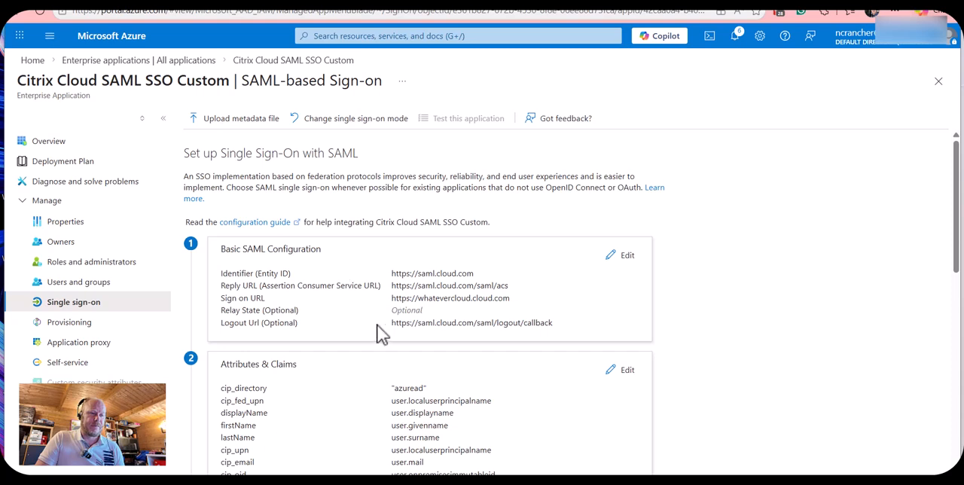
- Examine the SAML Certificates section for the token signing certificate's expiration and the verification certificate status
scroll(497, 349, down, 3)
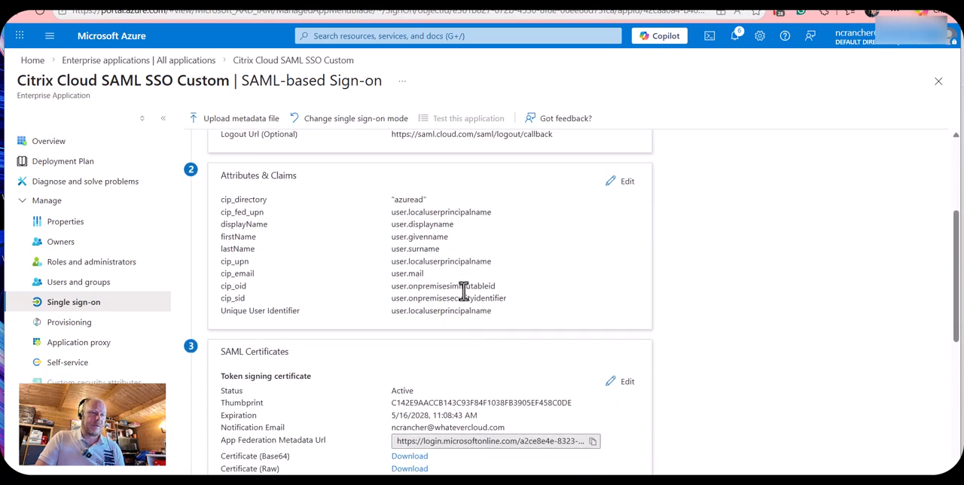
scroll(413, 287, down, 3)
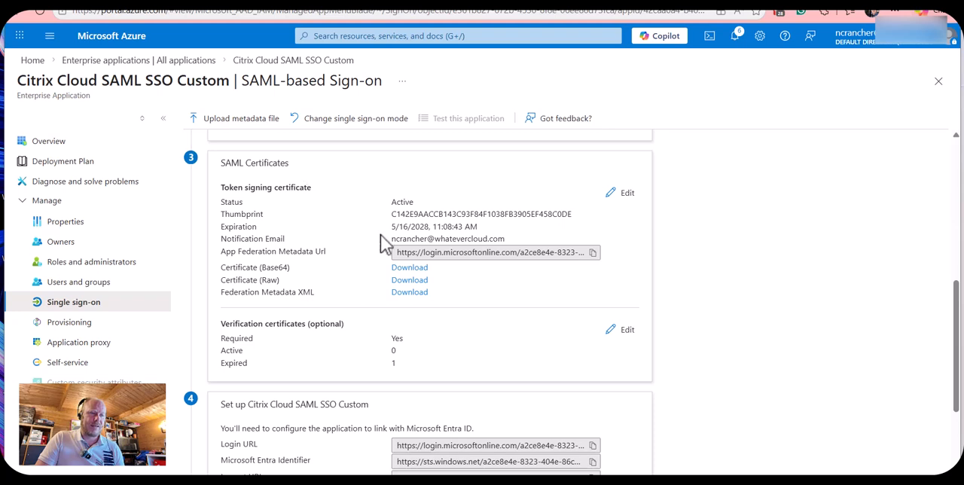
drag(390, 226, 486, 236)
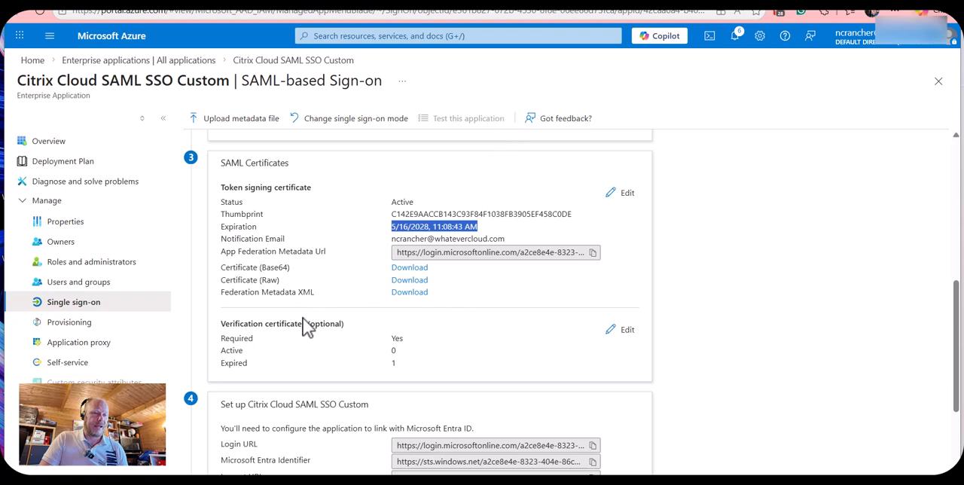
scroll(422, 324, down, 2)
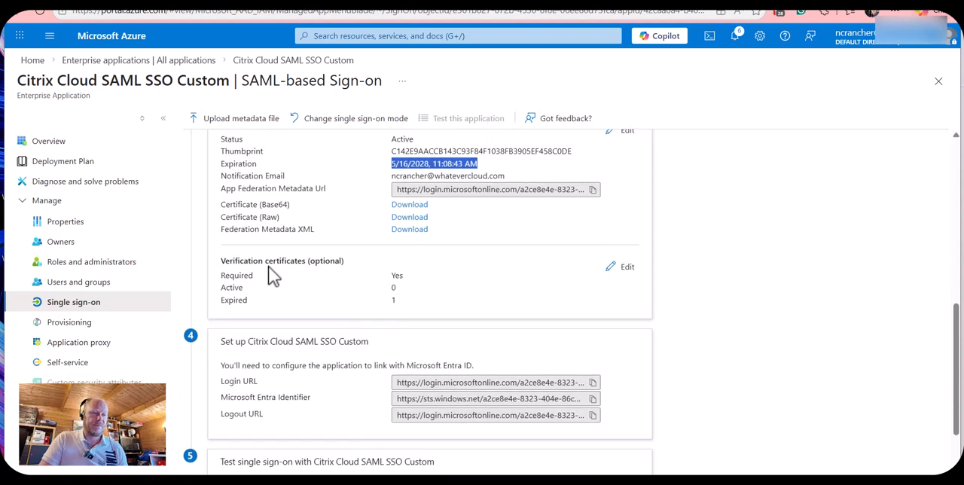
drag(222, 261, 400, 300)
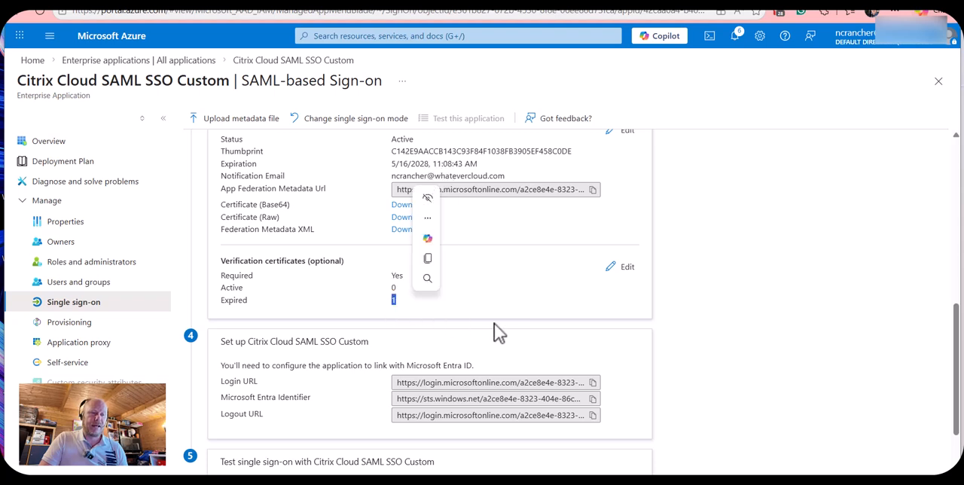
- Open the verification certificates for editing and check the Require verification certificates option
click(625, 267)
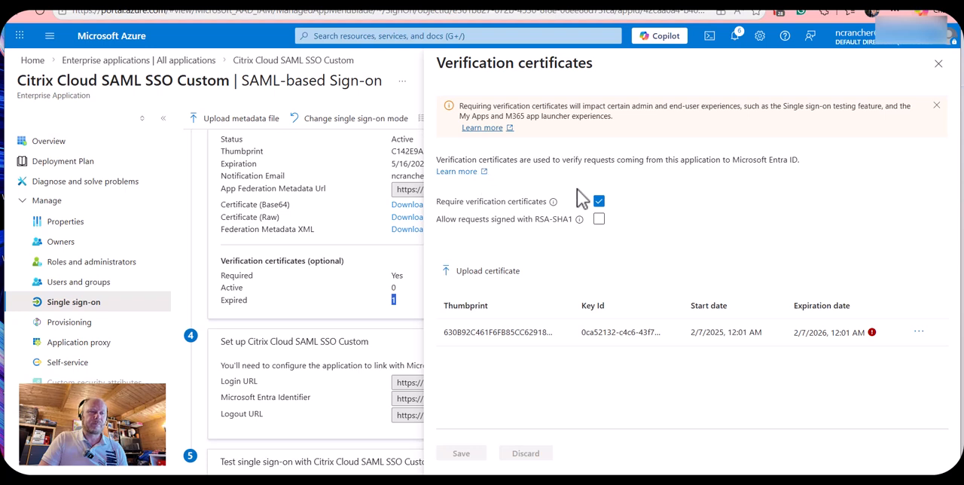
drag(436, 202, 546, 211)
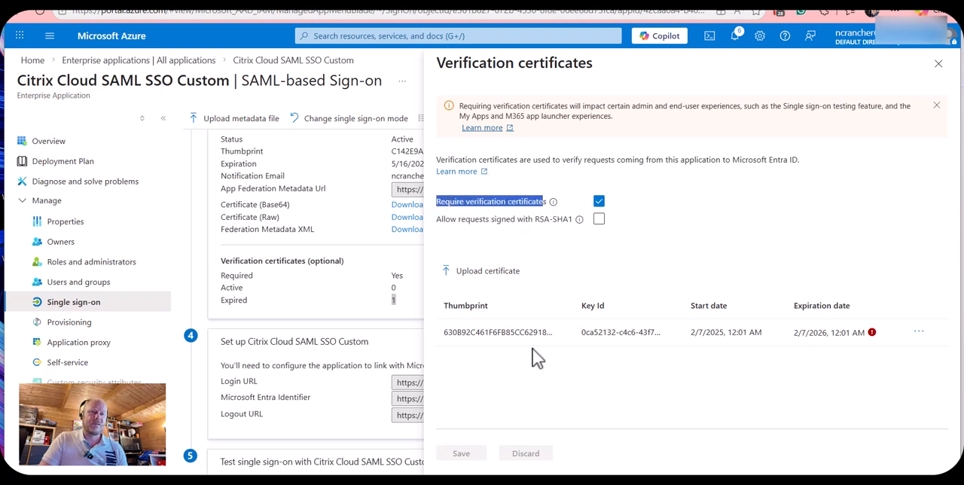
click(533, 223)
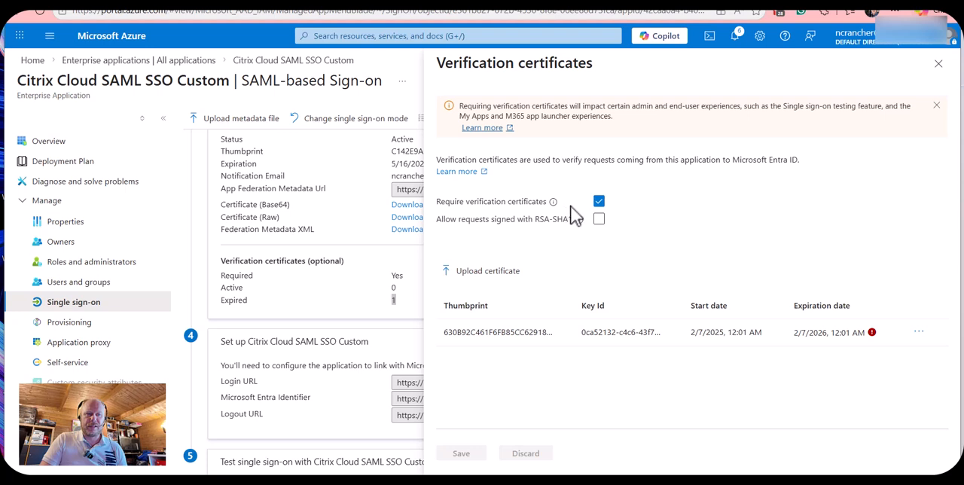
- Try turning off Require verification certificates, turn it back on and close the settings without saving
click(601, 203)
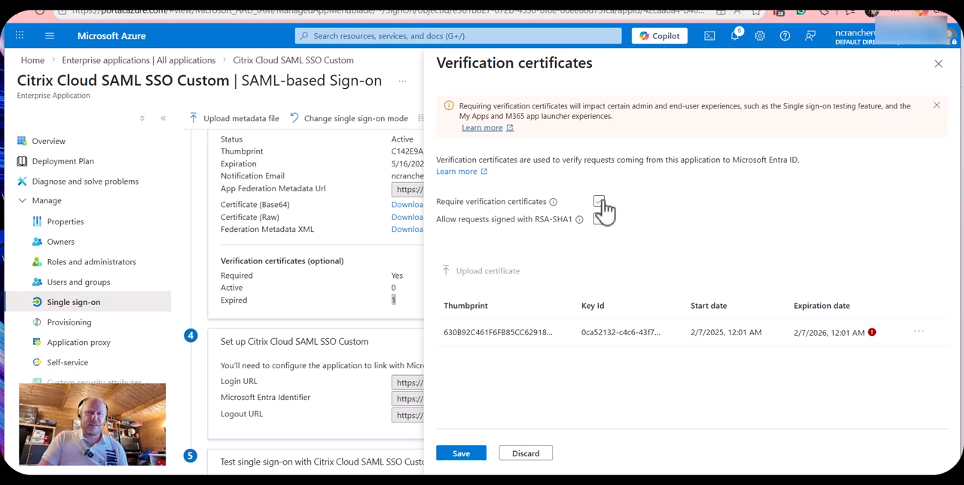
click(599, 201)
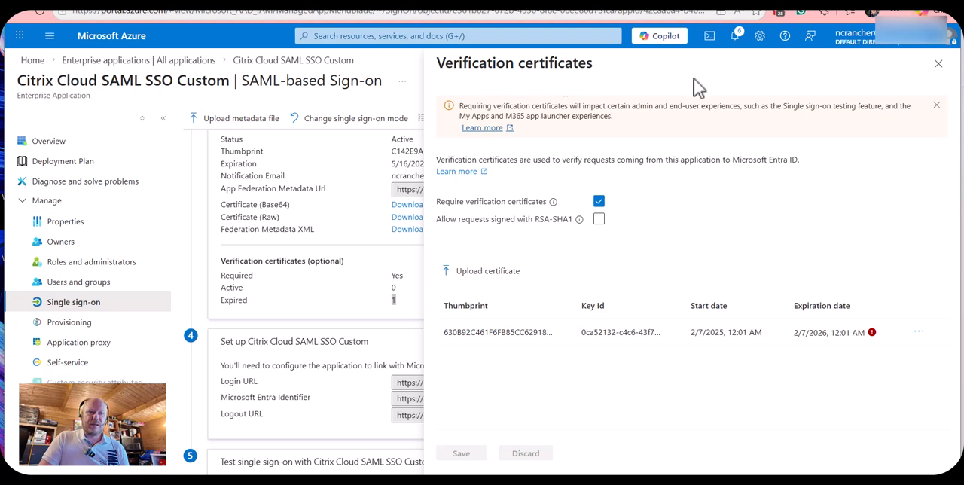
click(938, 64)
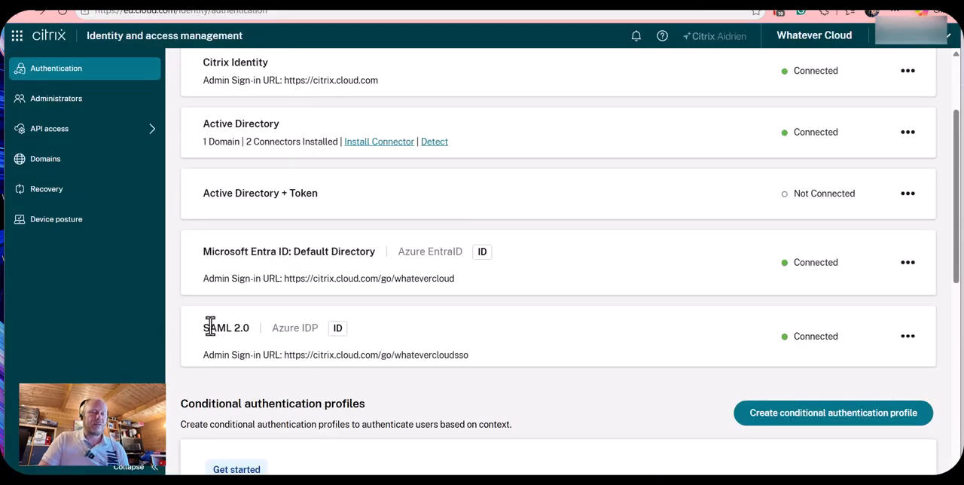
drag(201, 332, 254, 333)
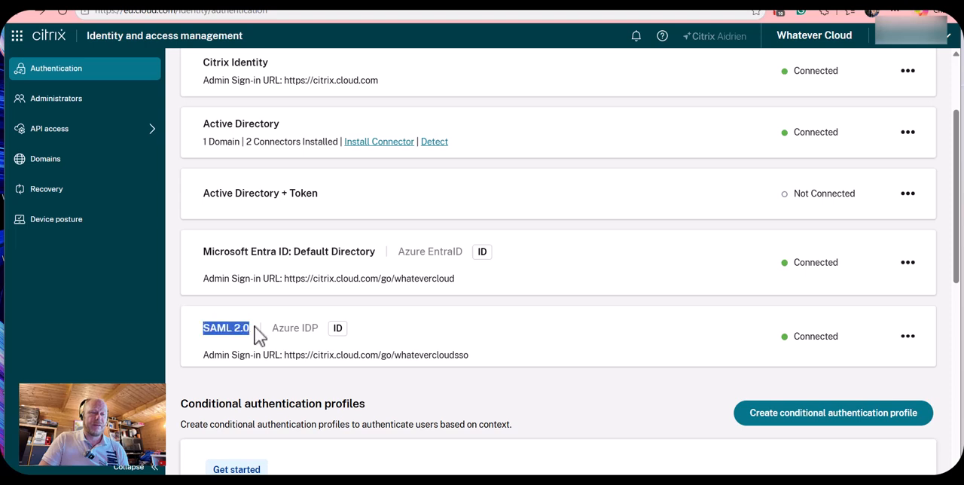
click(910, 337)
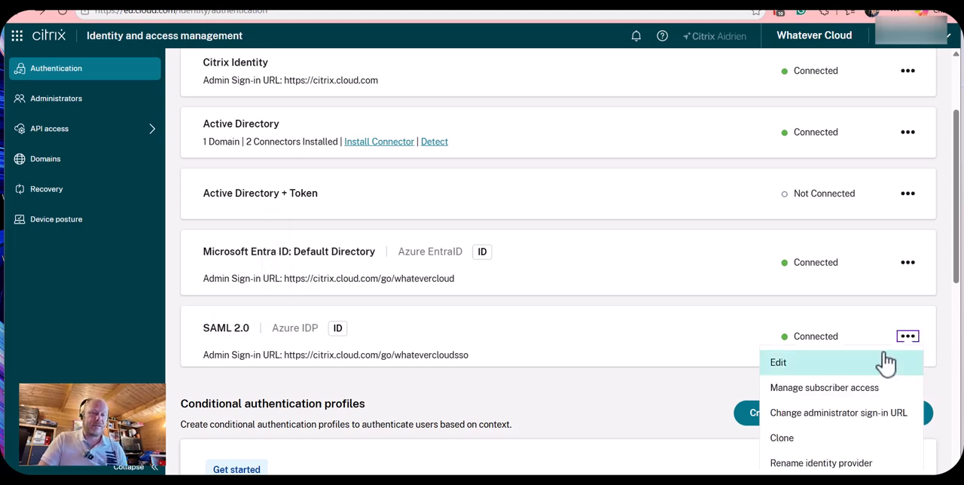
drag(798, 305, 753, 318)
click(747, 302)
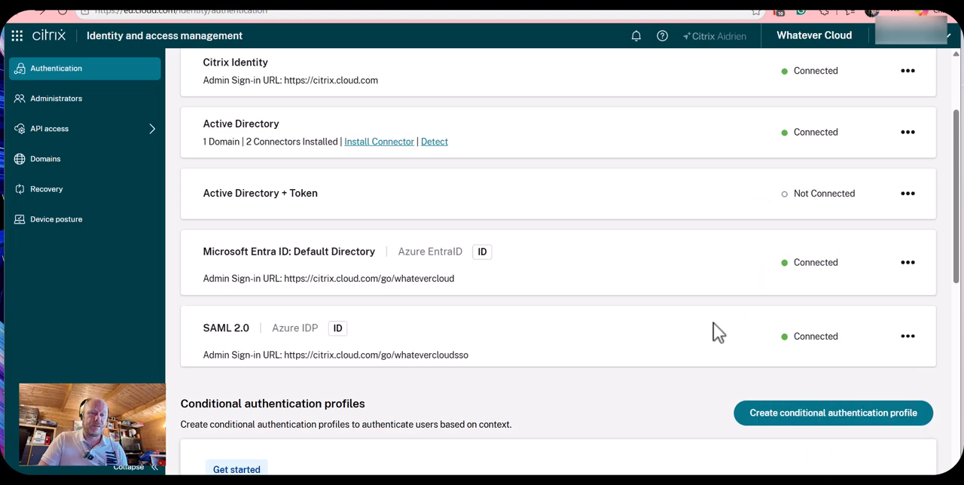
- Open the SAML 2.0 (Azure IDP) configuration in Citrix Cloud for editing and select the service provider metadata URL
scroll(723, 323, down, 1)
click(905, 276)
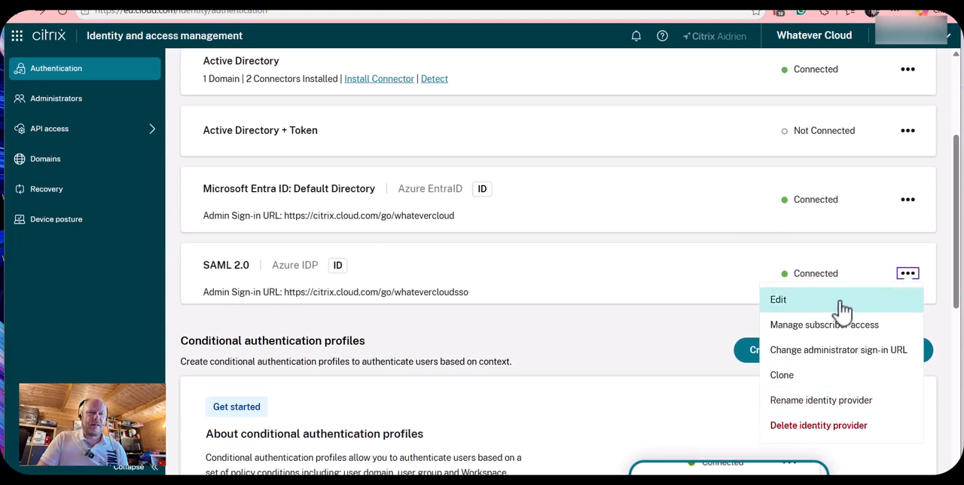
click(842, 310)
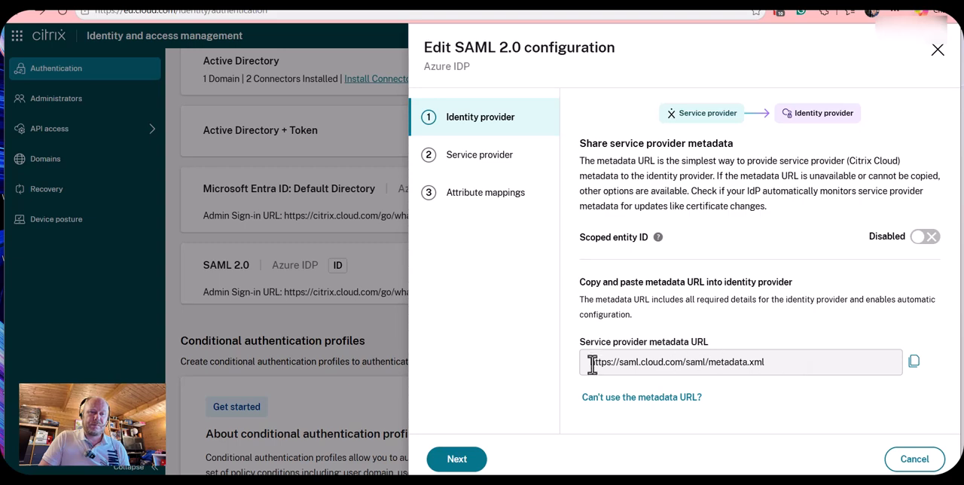
drag(829, 369, 561, 368)
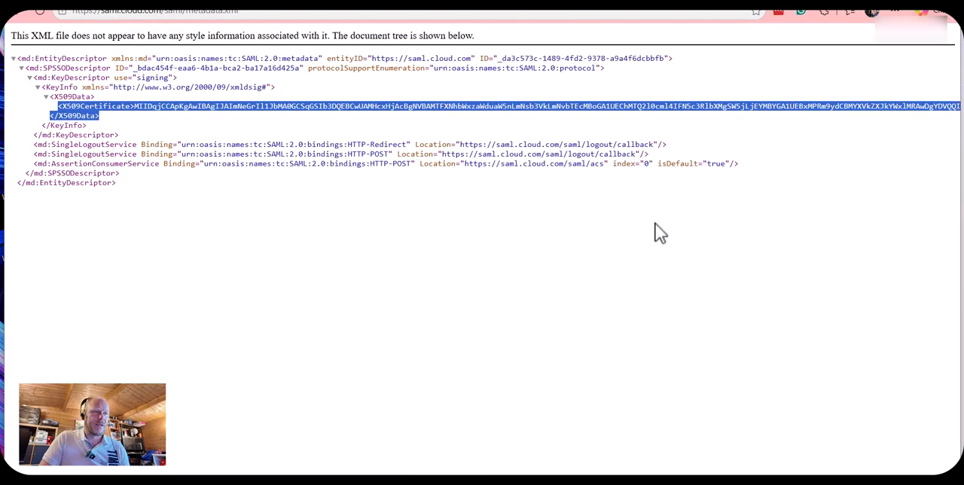
- Examine the service provider metadata XML at saml.cloud.com/saml/metadata.xml and highlight its X509Certificate element
click(655, 232)
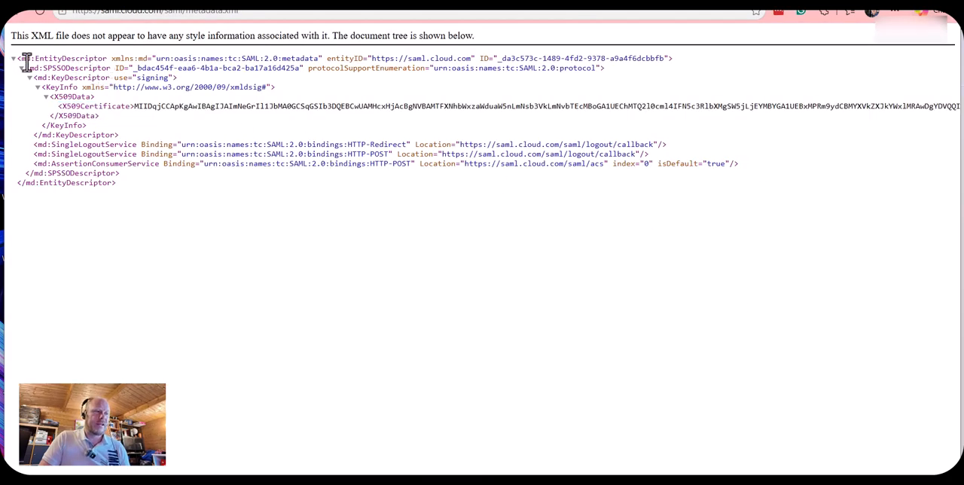
drag(27, 63, 134, 200)
click(262, 230)
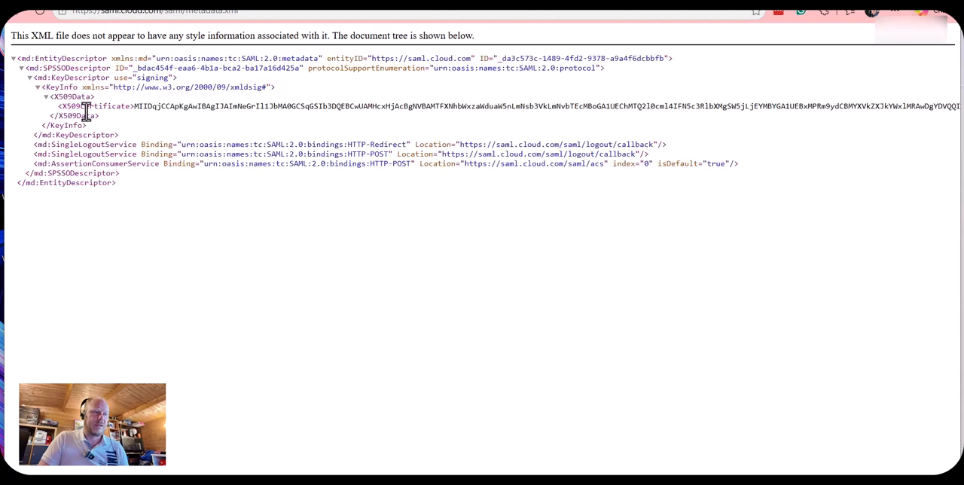
drag(76, 106, 947, 106)
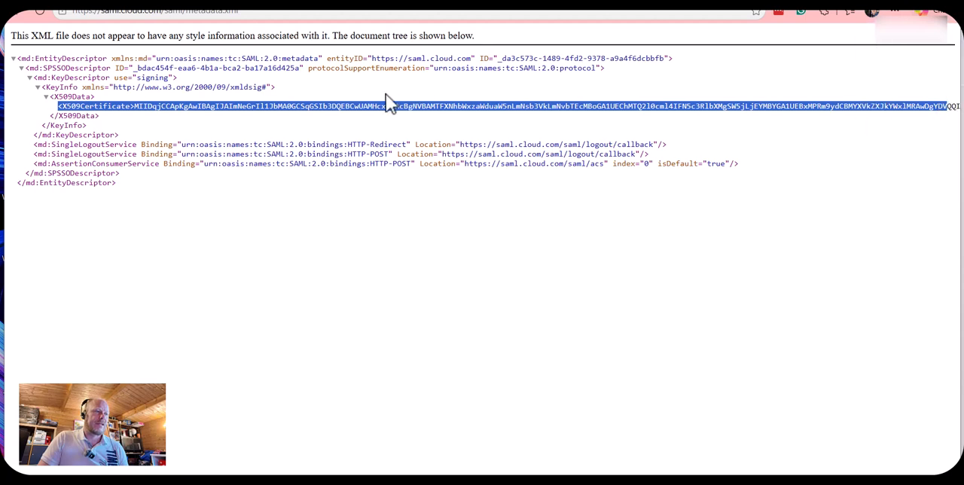
click(267, 105)
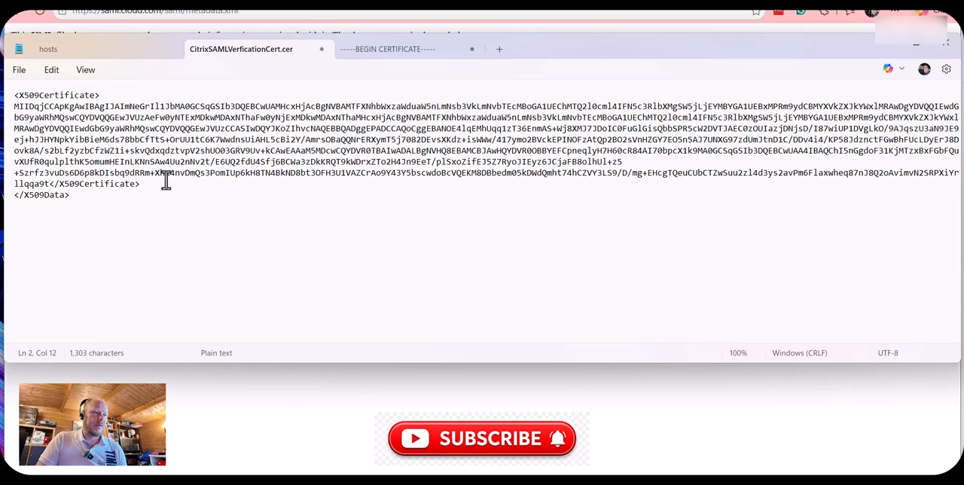
- Delete the stray </X509Data> closing tag from the CitrixSAMLVerficationCert.cer text and highlight the whole X509Certificate block including its opening and closing tags
drag(78, 201, 10, 198)
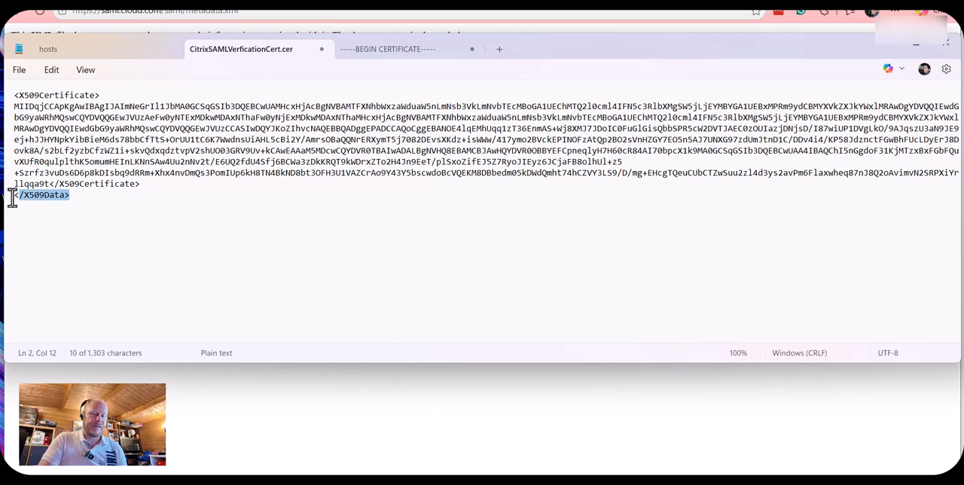
key(Delete)
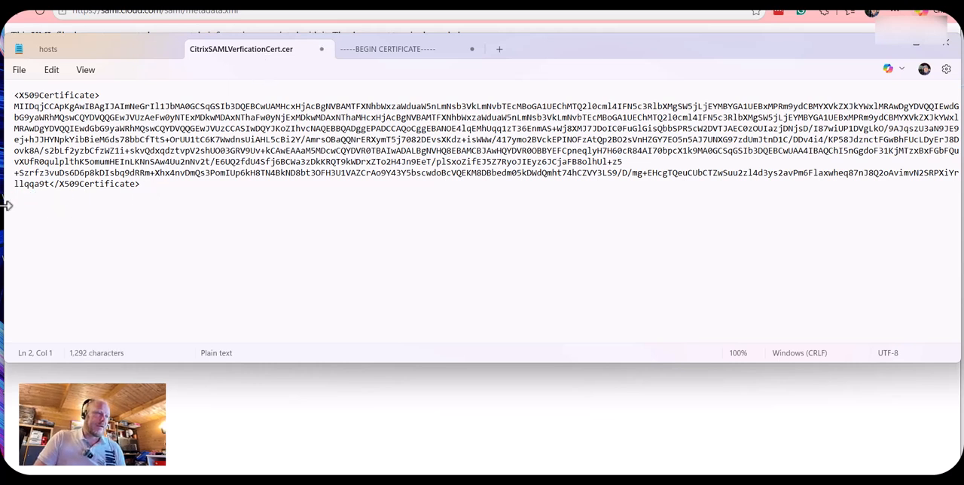
drag(14, 95, 99, 96)
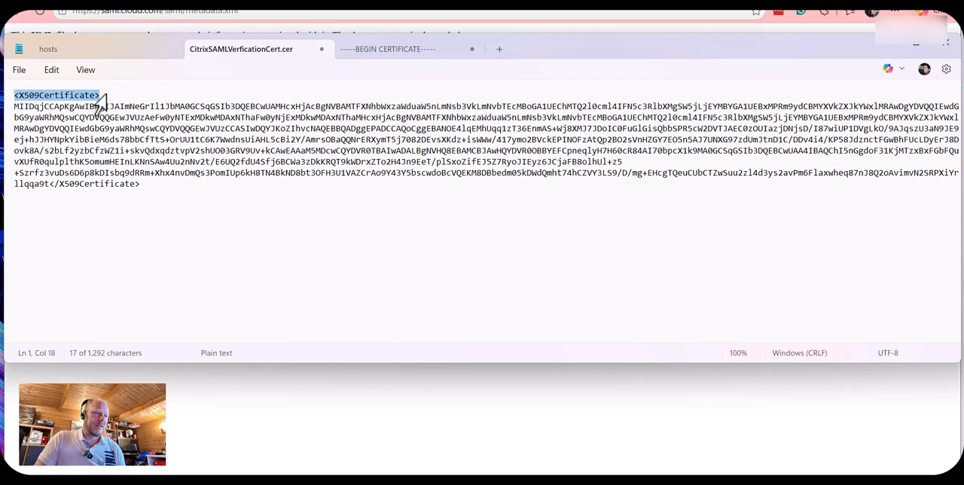
drag(147, 189, 51, 191)
click(172, 219)
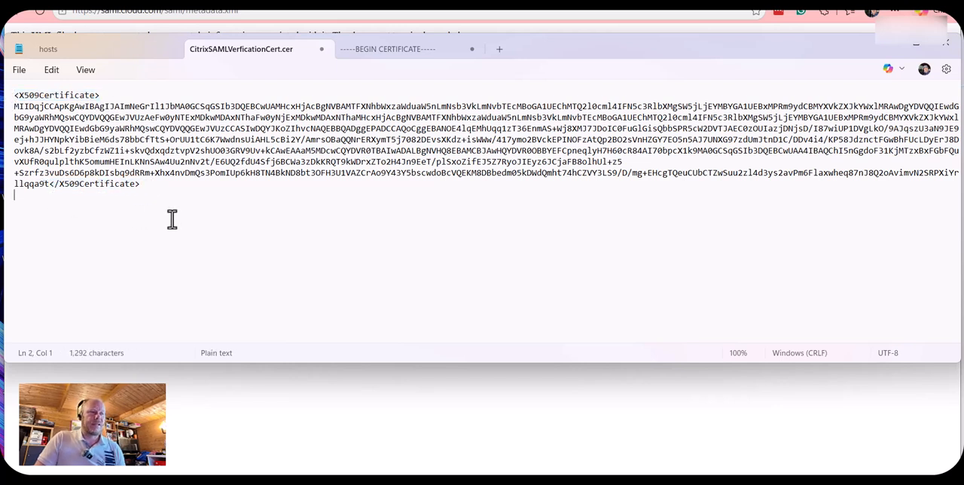
drag(140, 189, 15, 92)
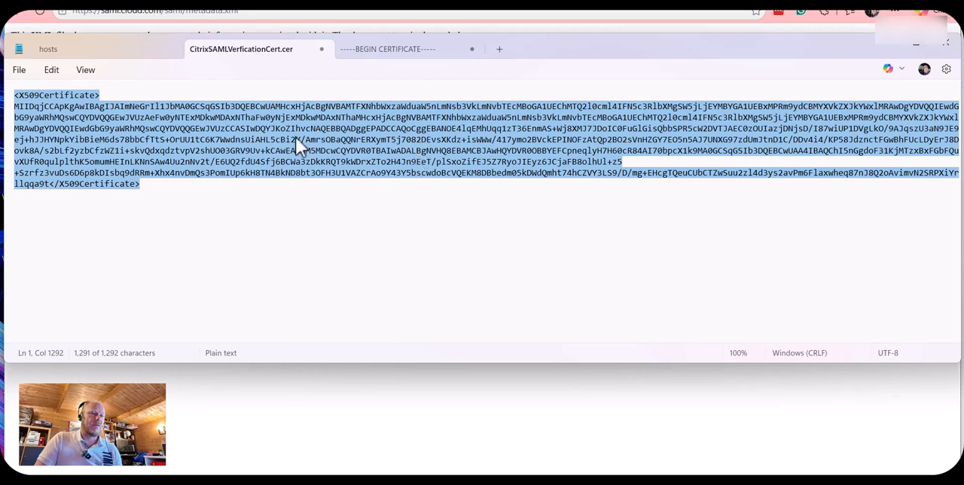
- Compare the XML-tagged certificate text with the version wrapped in BEGIN CERTIFICATE and END CERTIFICATE lines
click(404, 55)
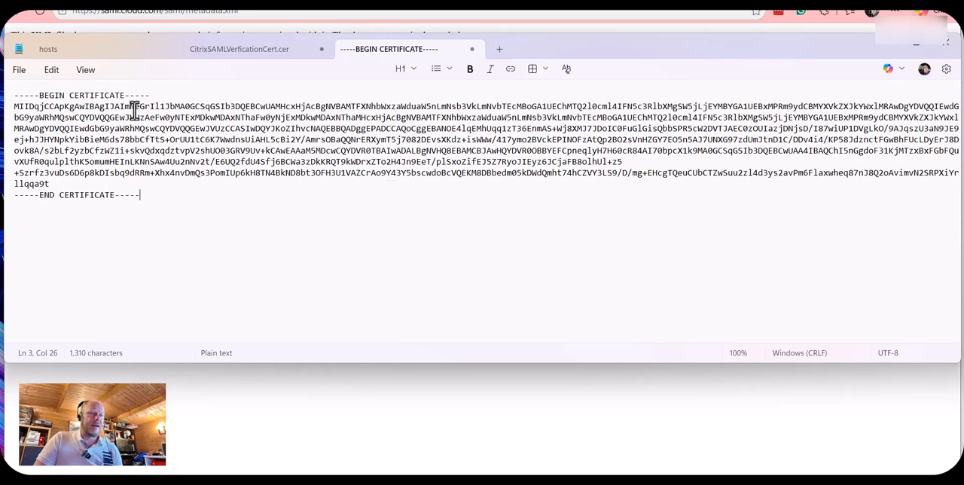
drag(14, 106, 6, 195)
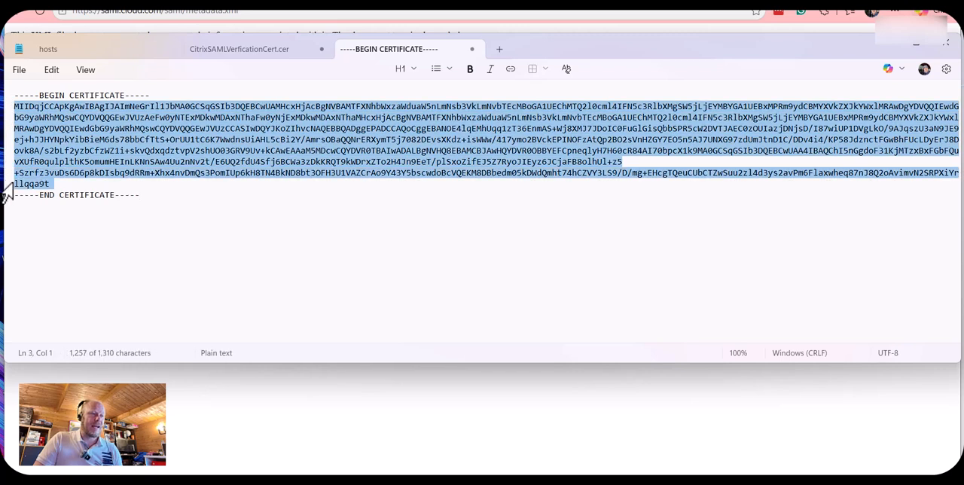
click(260, 51)
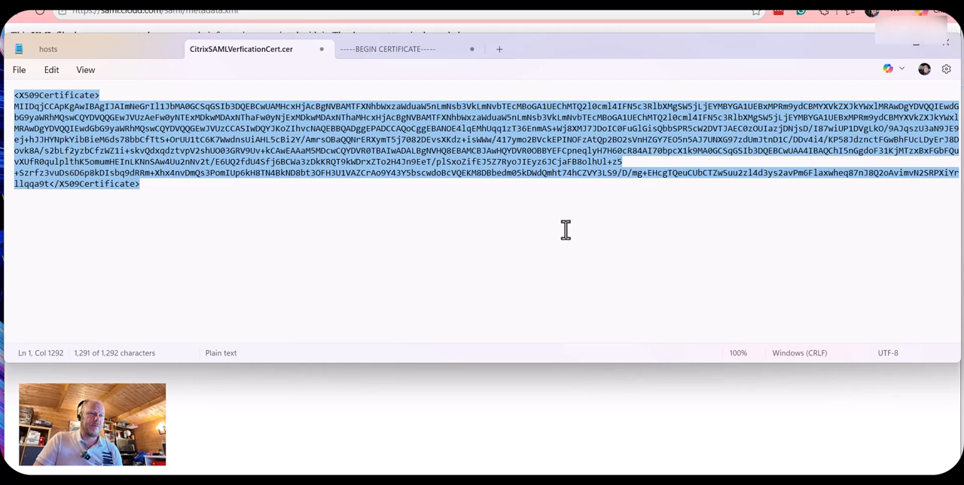
click(413, 52)
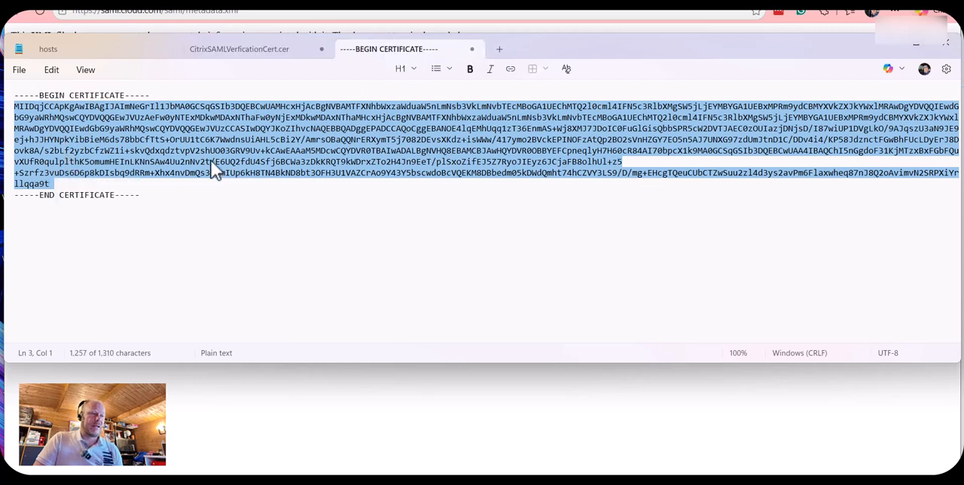
drag(139, 195, 6, 88)
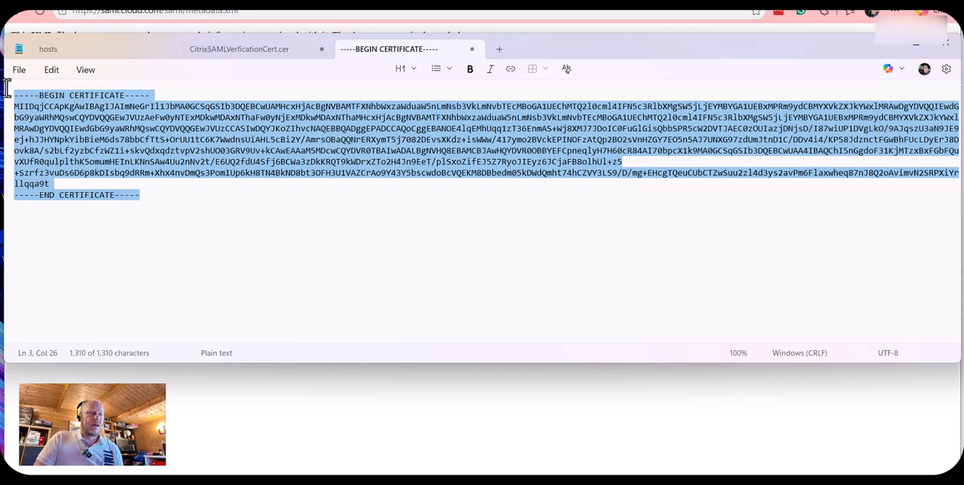
click(300, 221)
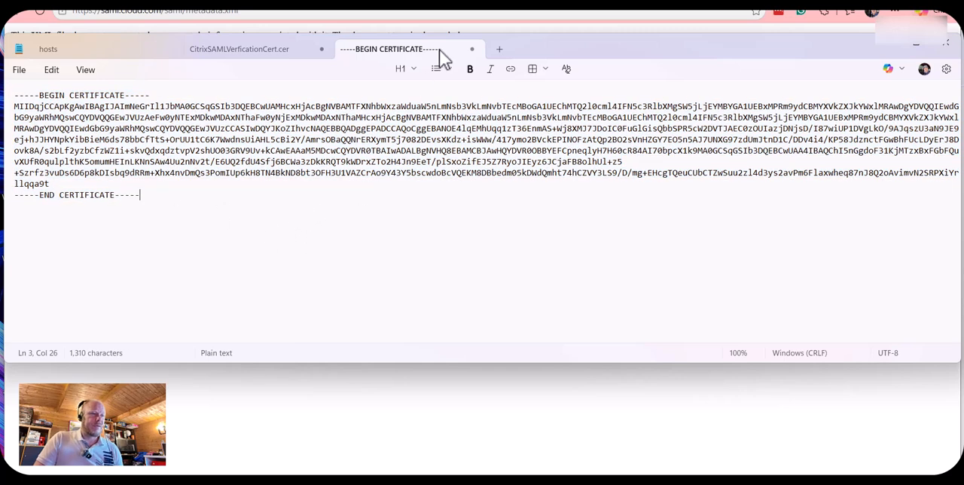
- Save the BEGIN CERTIFICATE text in C:\Temp2 with file type All files, replacing the existing CitrixSAMLVerficationCert.cer
click(19, 70)
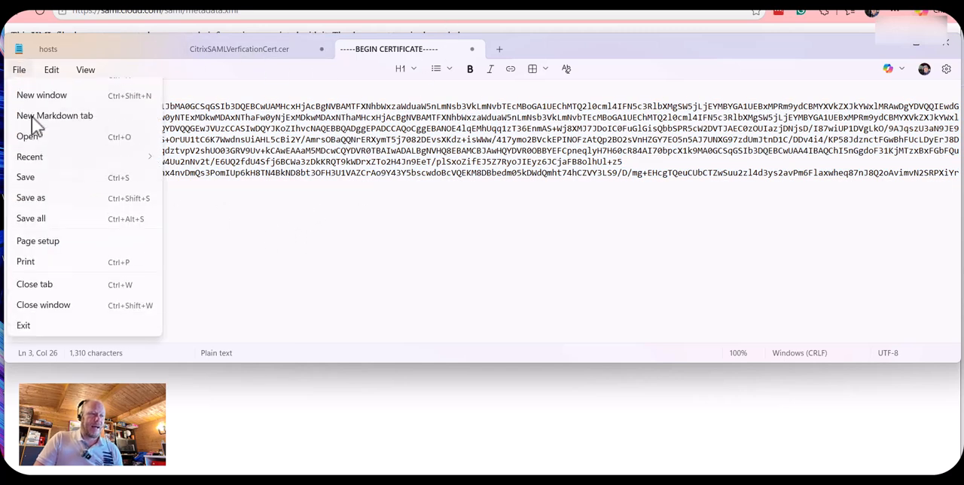
click(82, 218)
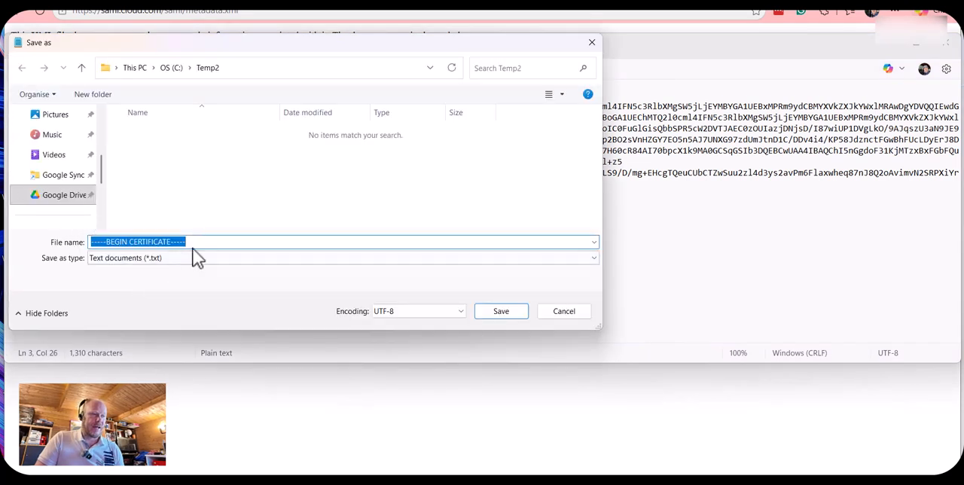
drag(194, 242, 84, 242)
key(BackSpace)
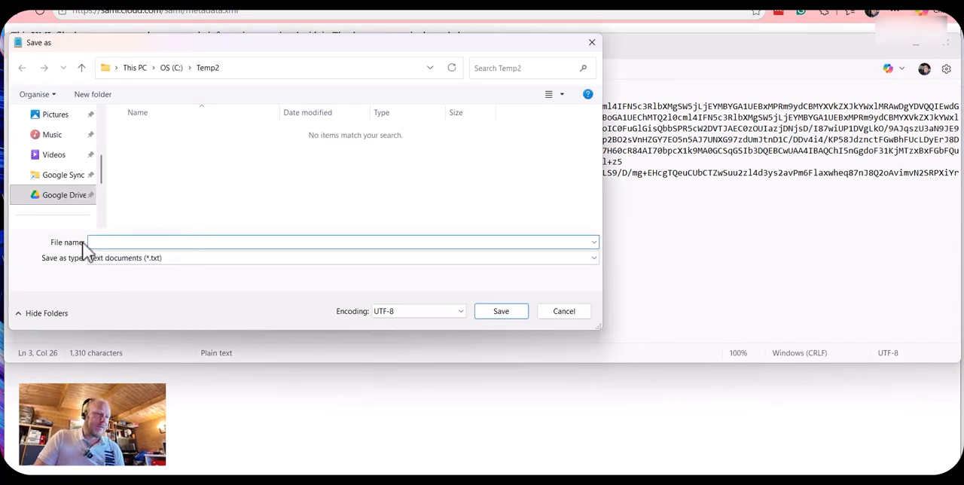
click(136, 259)
click(135, 280)
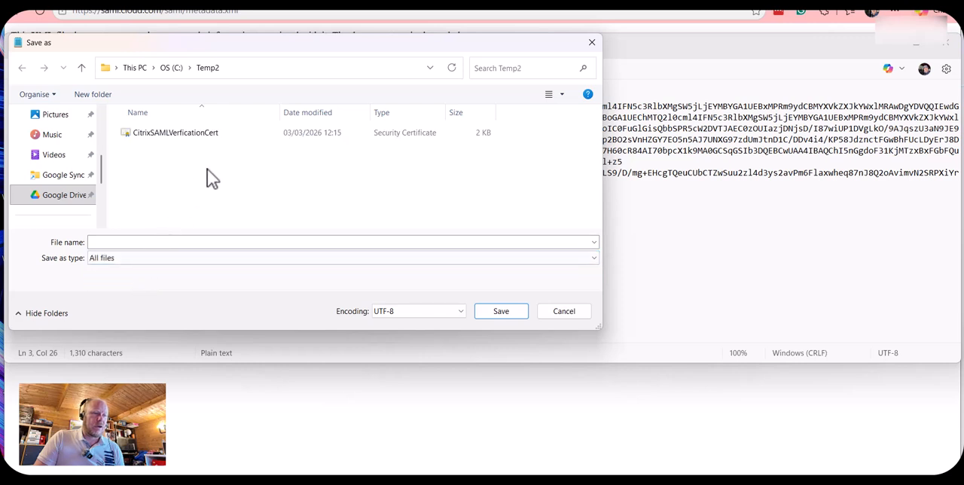
click(183, 136)
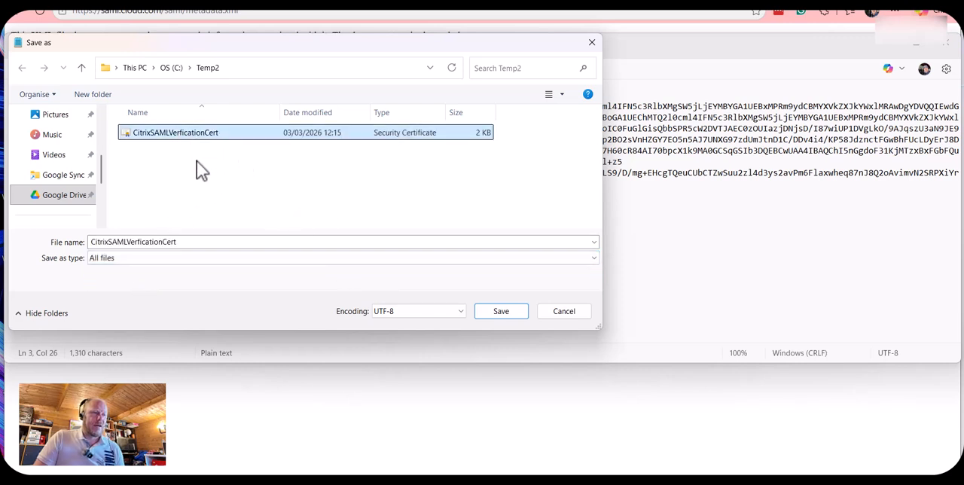
double_click(235, 242)
click(256, 247)
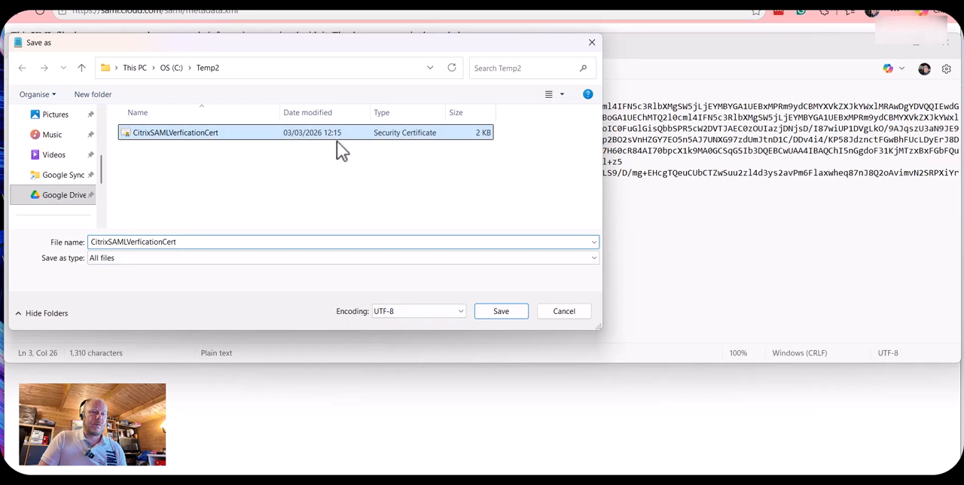
click(503, 311)
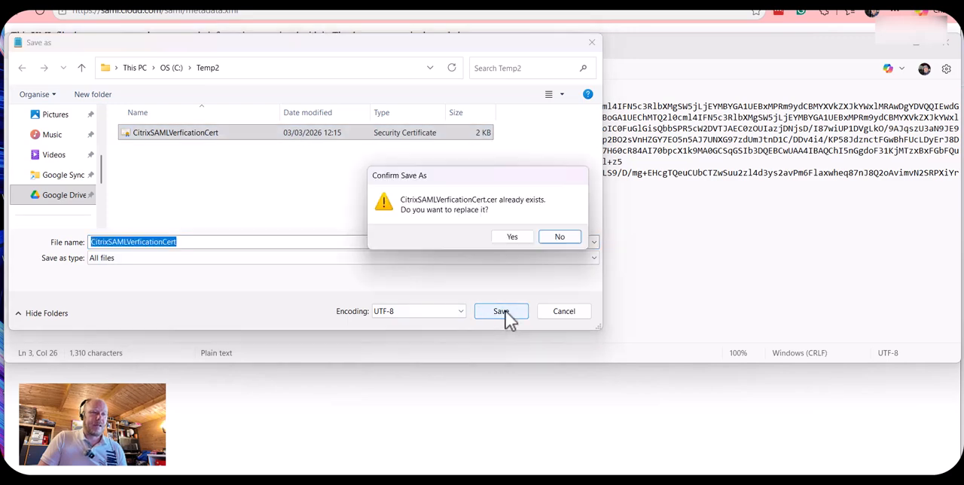
click(512, 236)
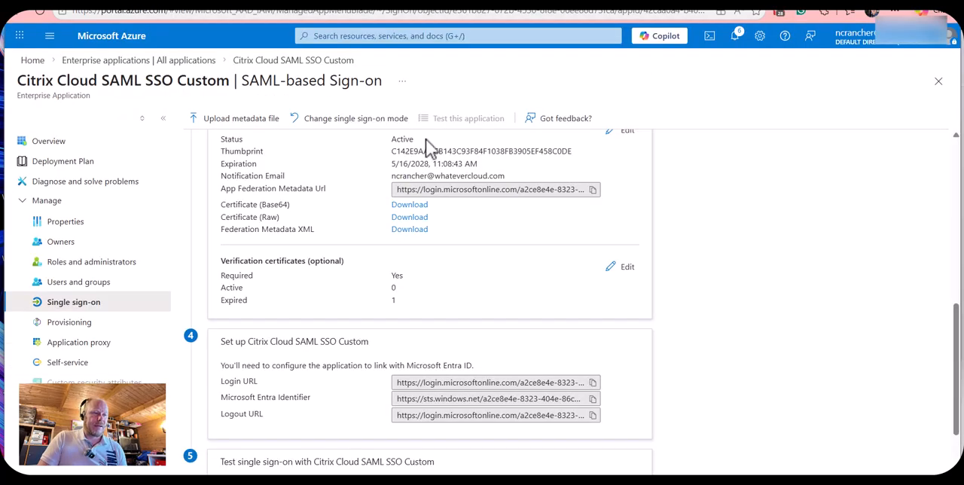
- In the Azure portal, go from the home page to the Enterprise applications list and widen its Name column to show the full application names
scroll(392, 248, up, 10)
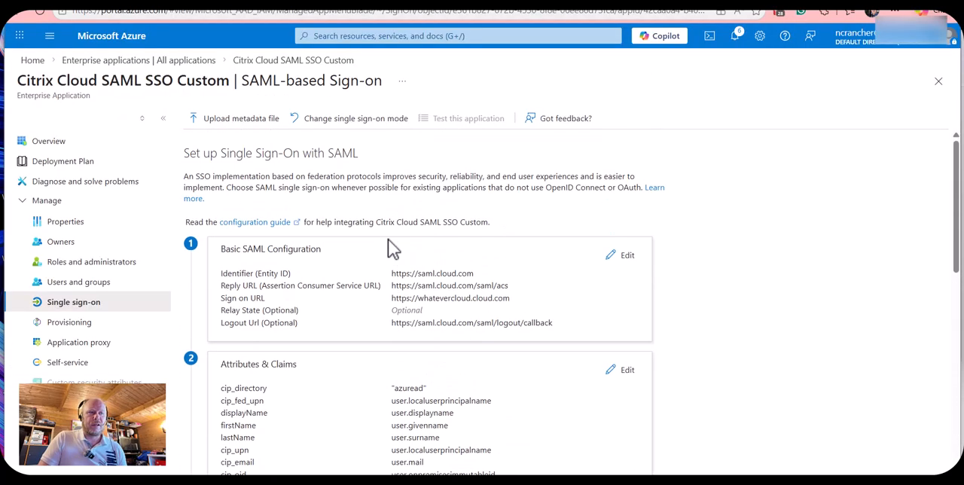
scroll(391, 248, down, 3)
scroll(461, 225, down, 1)
scroll(456, 210, up, 4)
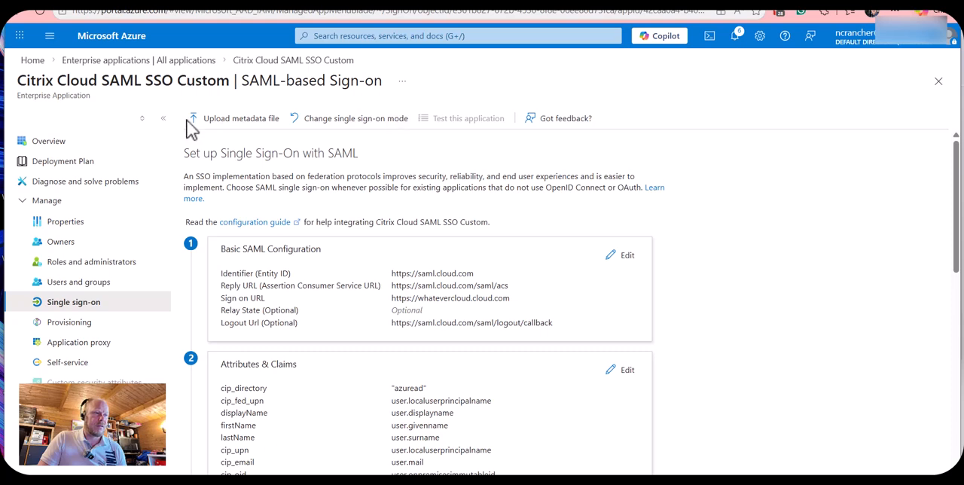
click(32, 60)
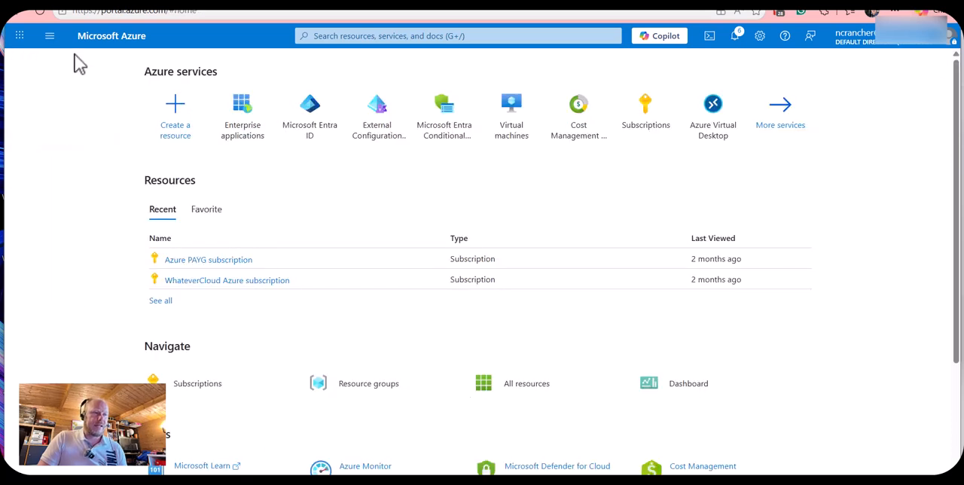
click(246, 127)
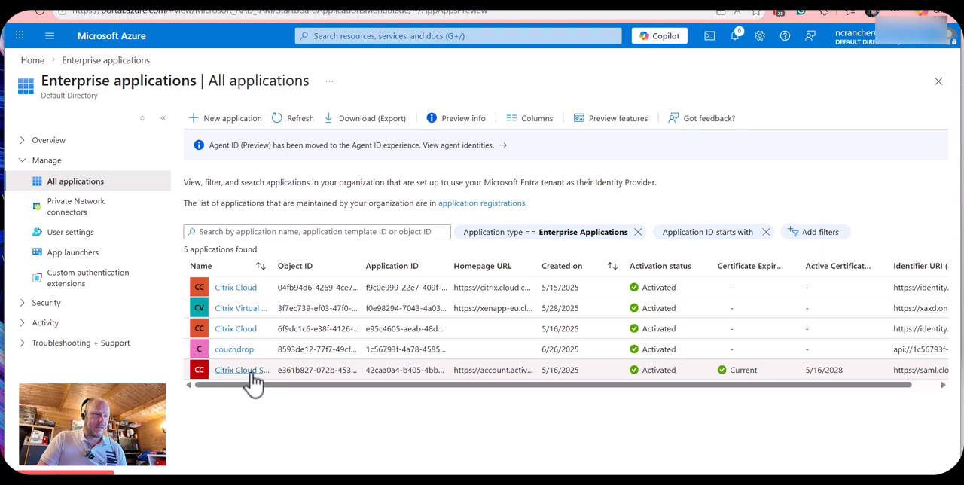
drag(271, 265, 333, 267)
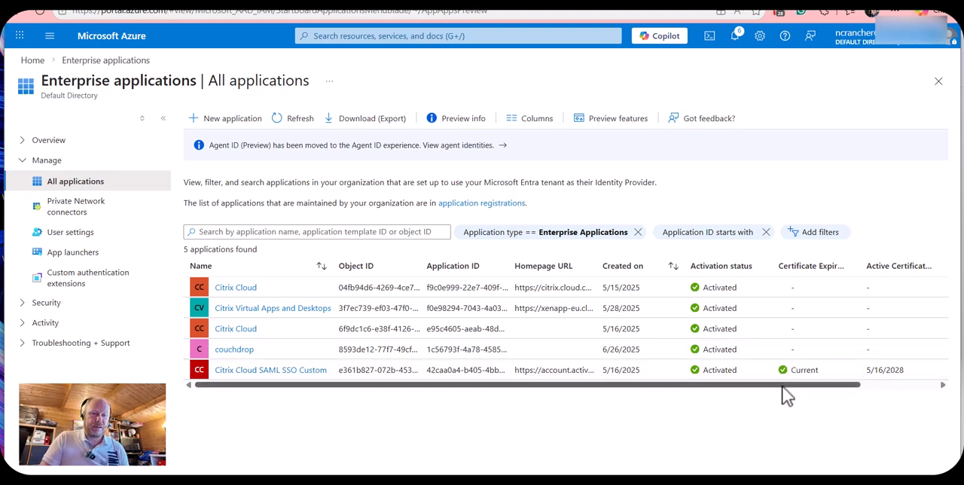
drag(785, 387, 630, 411)
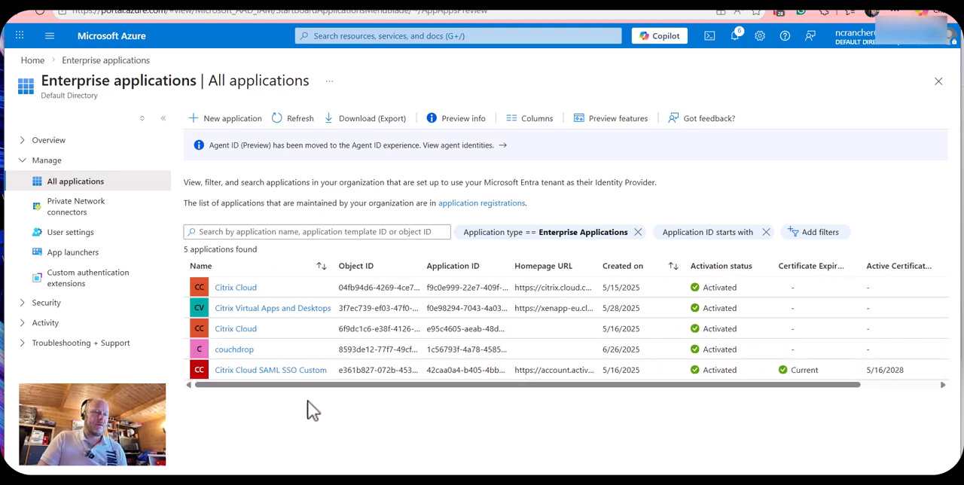
- Open the single sign-on settings of Citrix Cloud SAML SSO Custom and open its verification certificates for editing
click(294, 370)
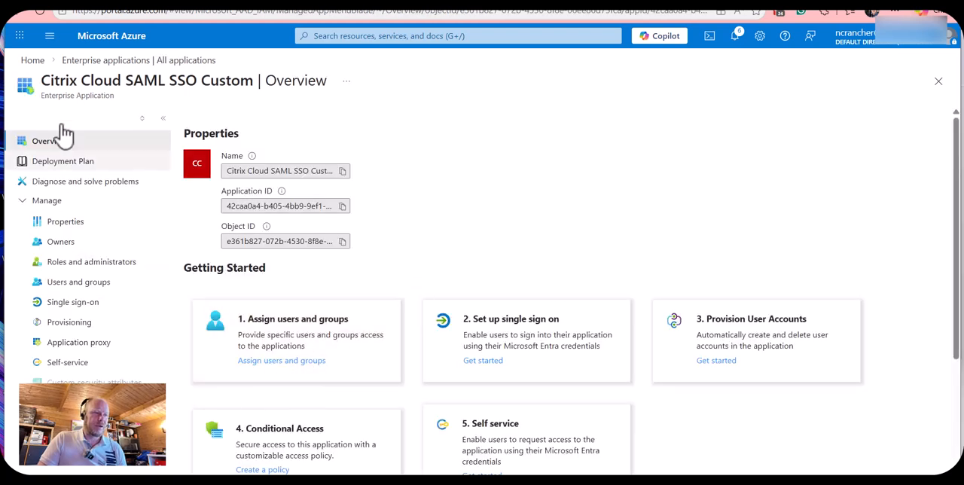
click(89, 315)
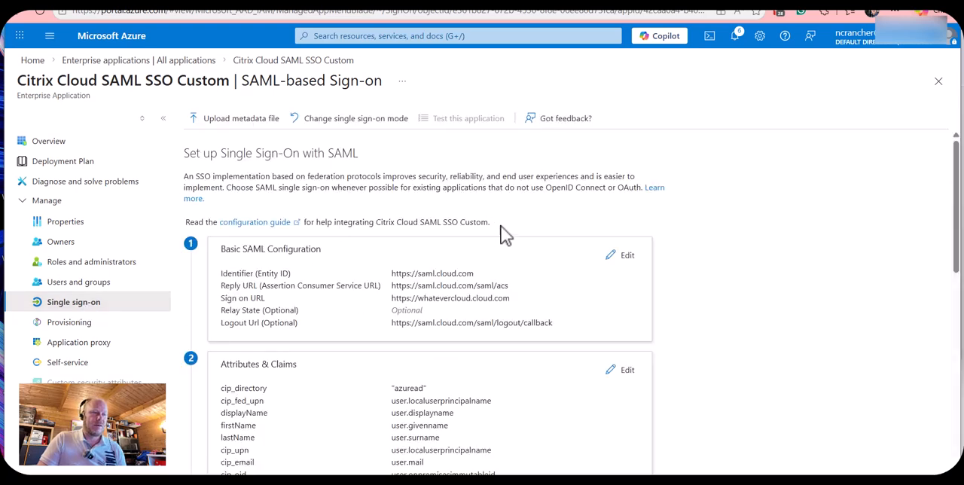
scroll(497, 230, down, 1)
scroll(507, 294, down, 5)
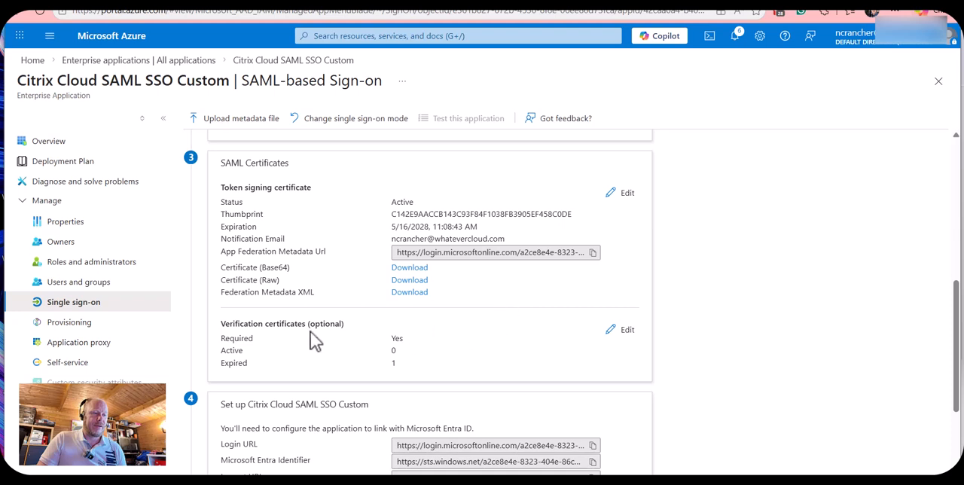
drag(235, 324, 676, 339)
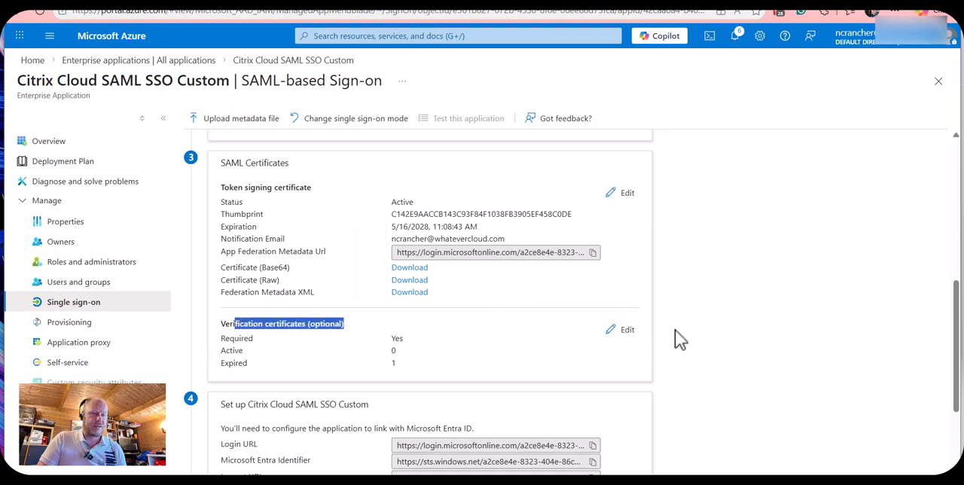
click(619, 337)
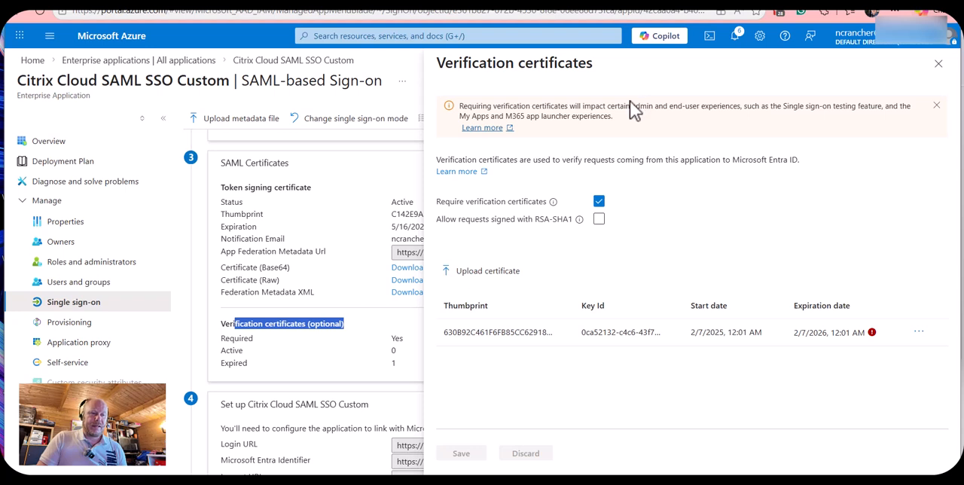
- Upload CitrixSAMLVerficationCert.cer as a new verification certificate
click(491, 272)
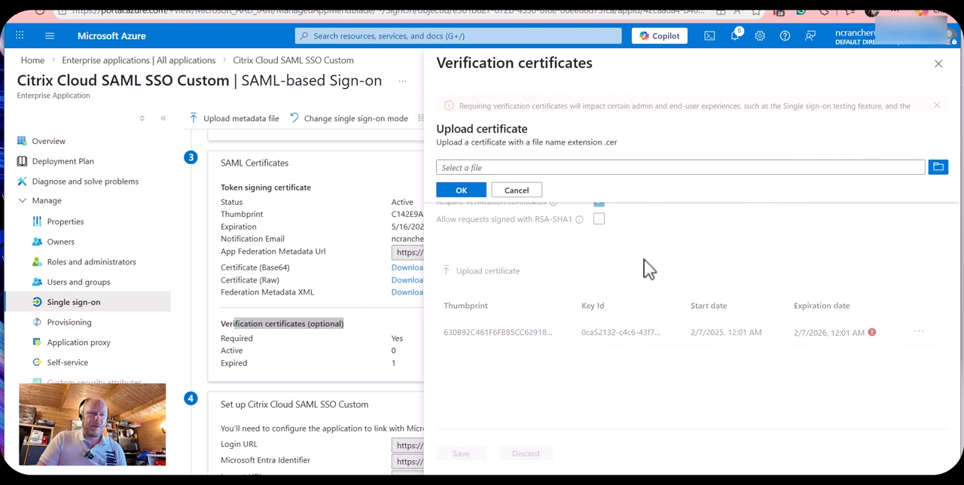
click(938, 169)
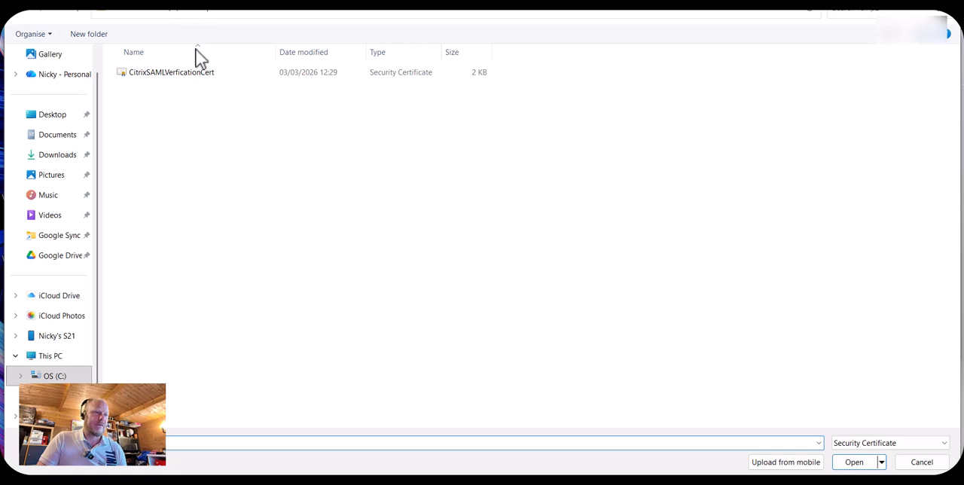
click(175, 78)
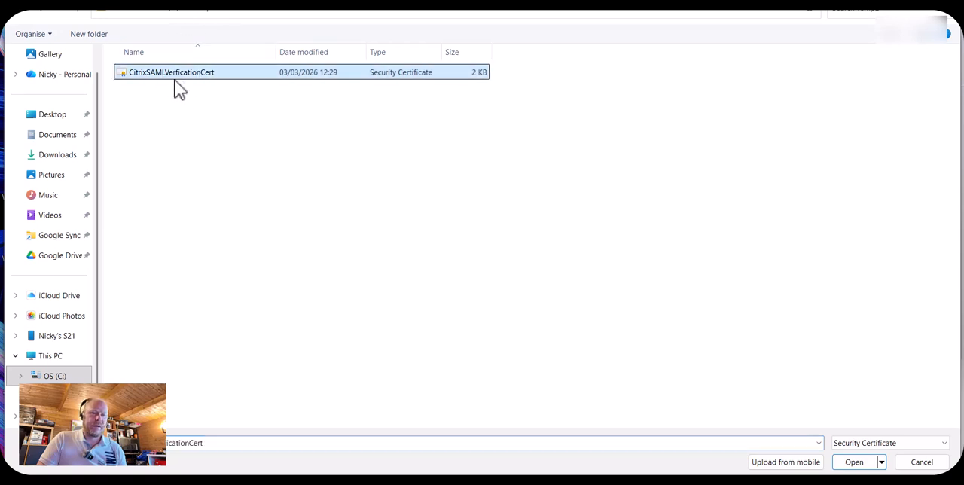
click(849, 465)
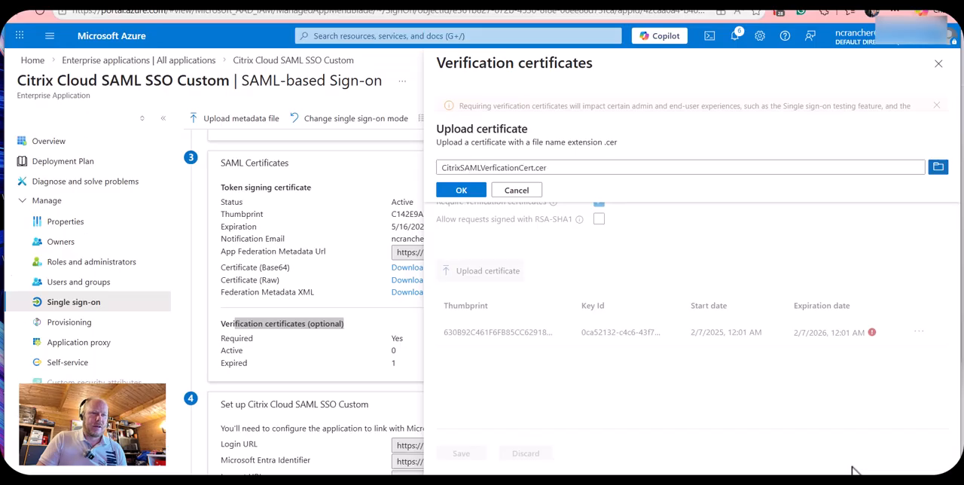
click(464, 191)
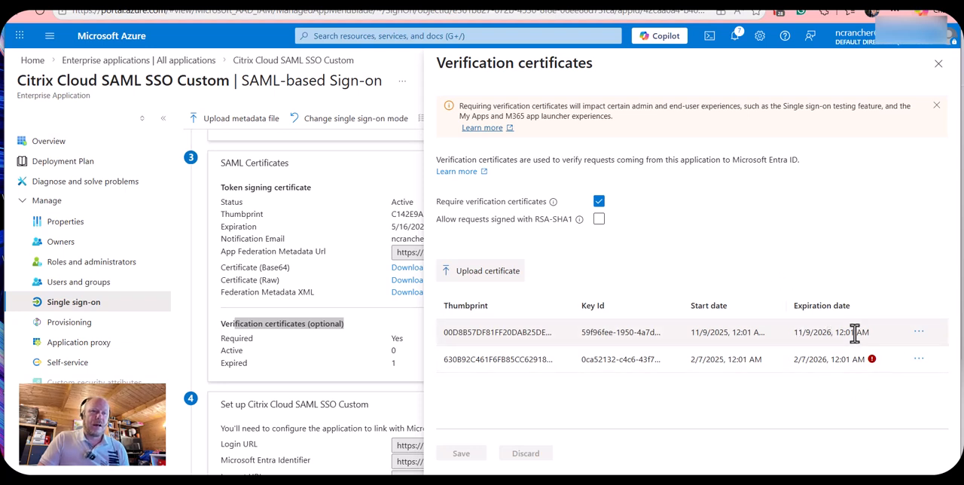
- Keep verification certificates required, close their settings, and review the verification certificate status in the SAML Certificates section
scroll(565, 375, down, 2)
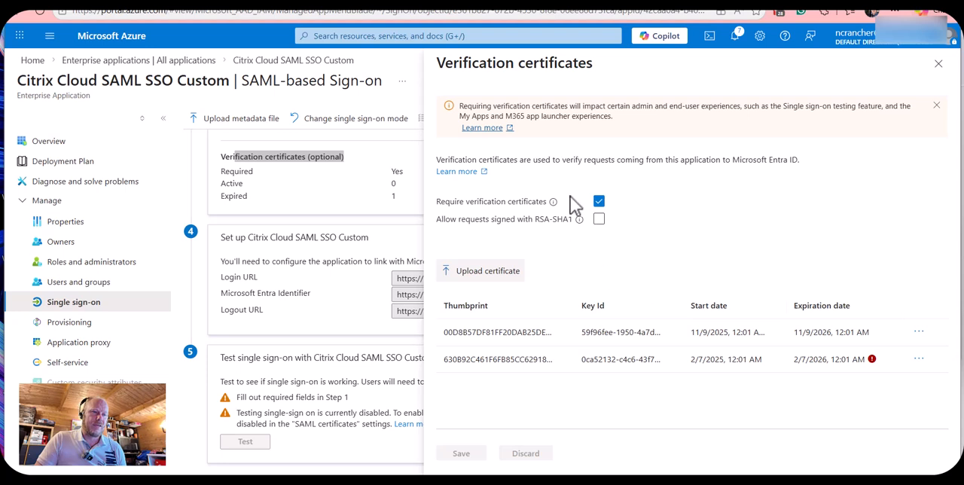
click(599, 201)
click(599, 201)
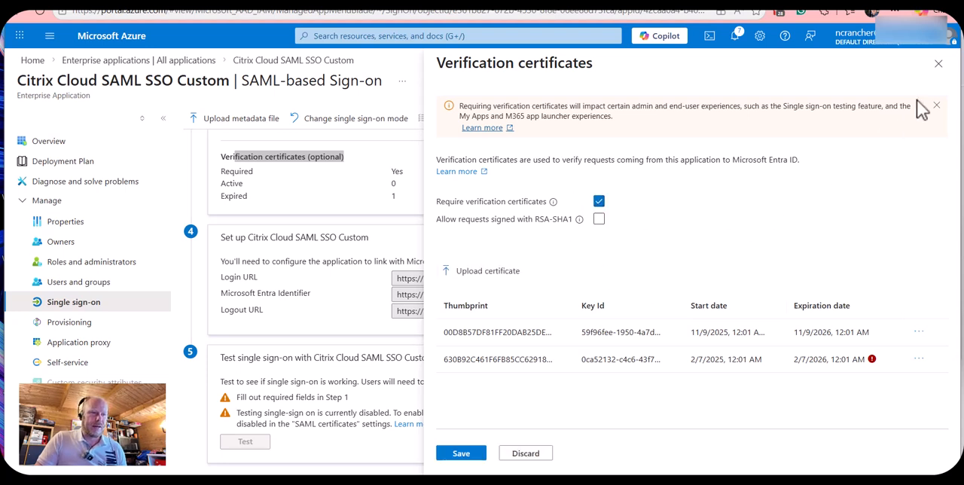
click(946, 74)
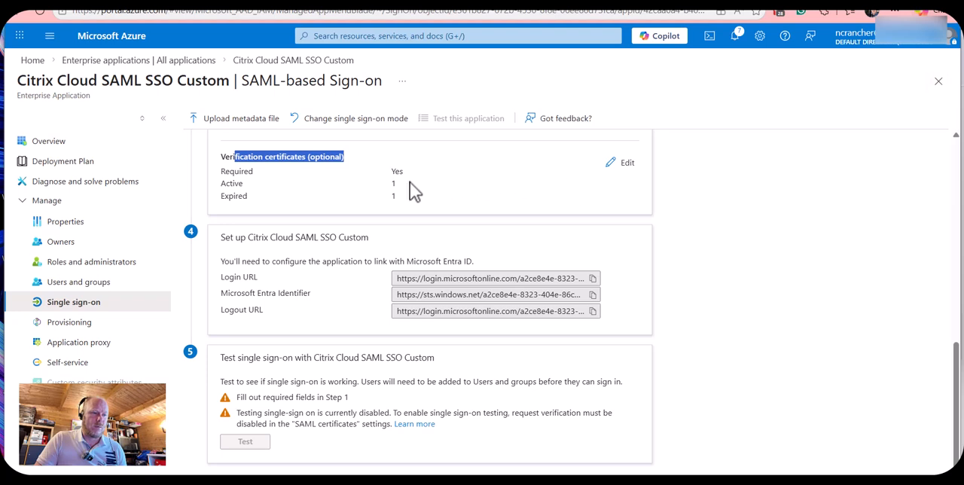
scroll(379, 280, up, 3)
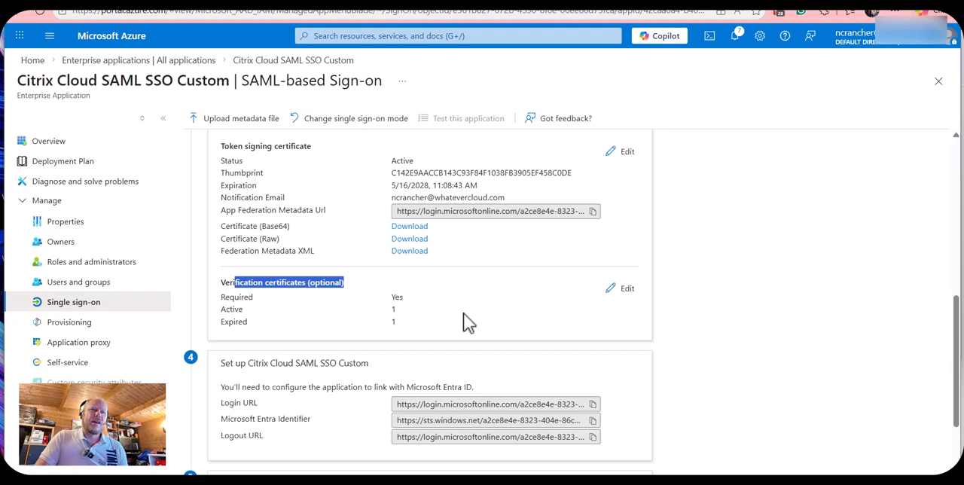
click(631, 2)
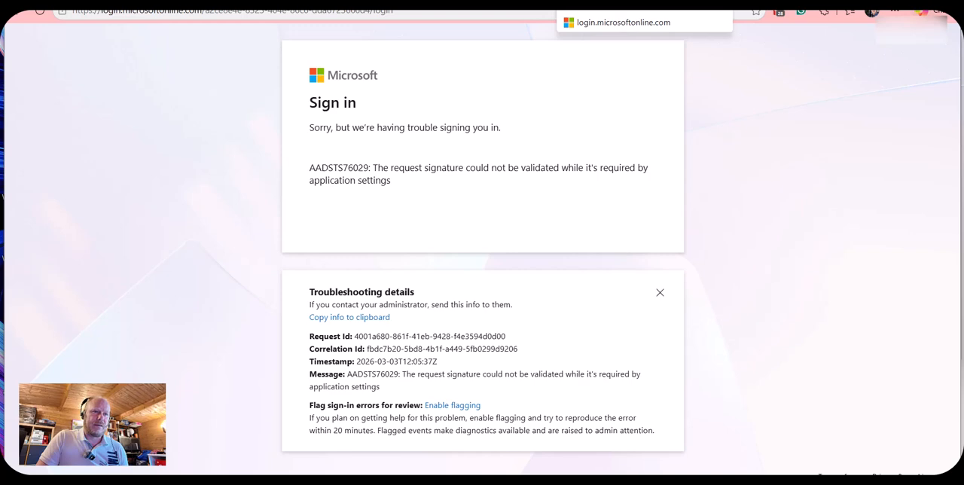
click(640, 1)
key(ctrl+t)
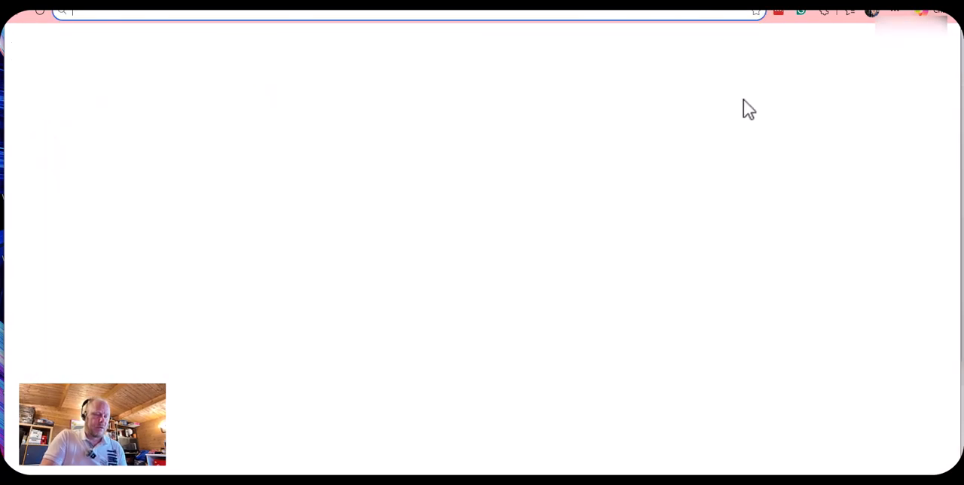
text(https)
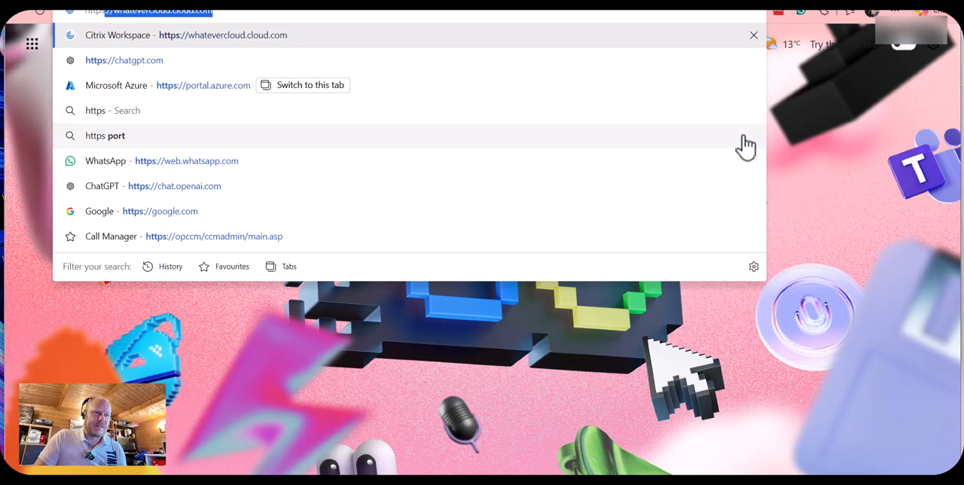
key(Return)
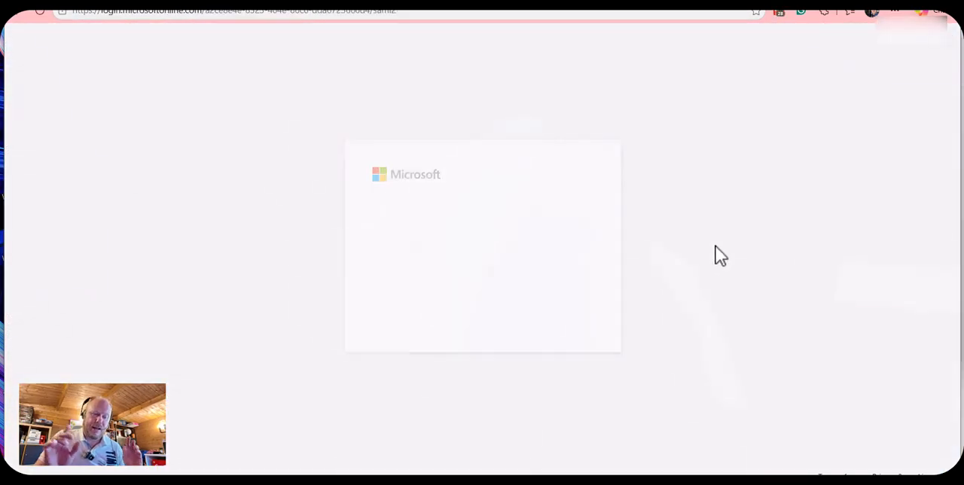
- Sign in to Microsoft by replacing the prefilled account with the test user's e-mail, entering the account password, and declining to stay signed in
text(nicky)
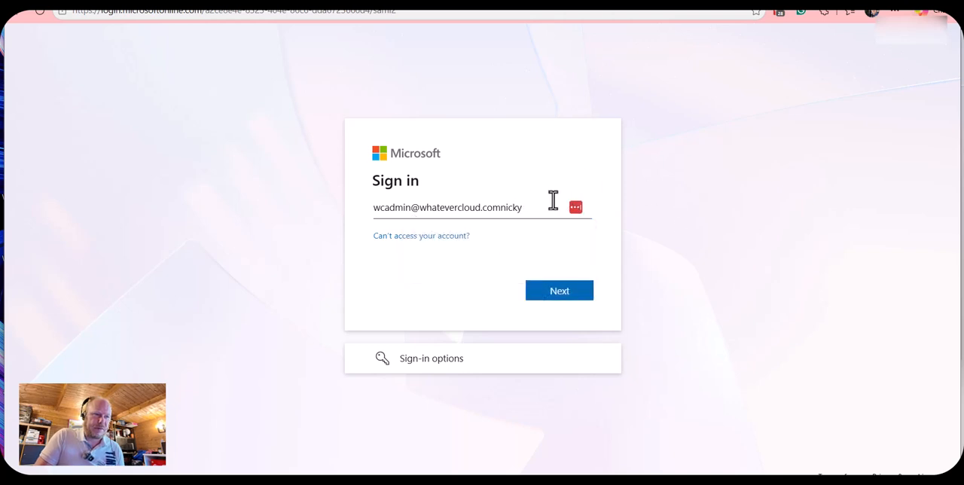
triple_click(493, 208)
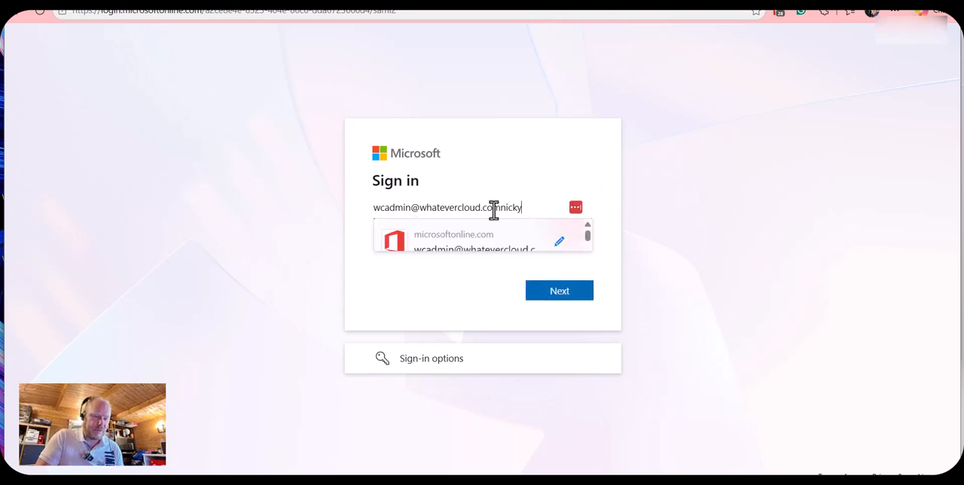
text(n)
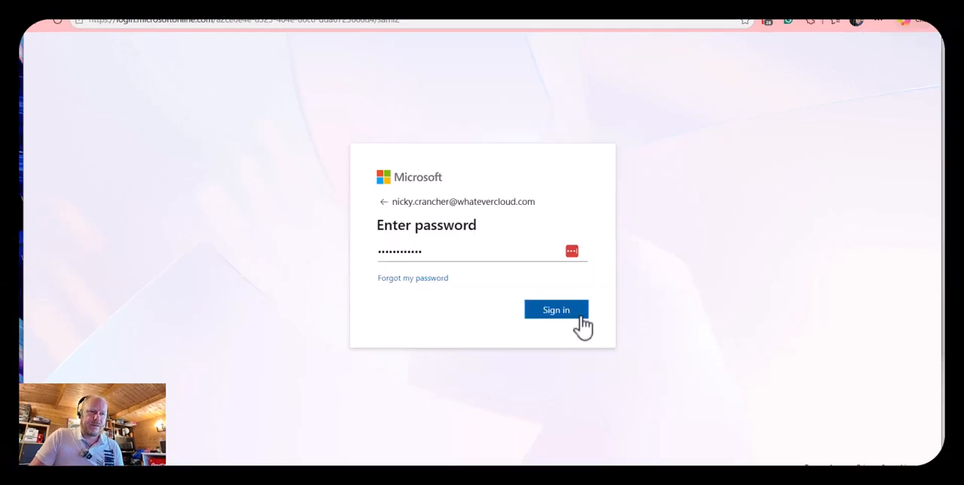
click(580, 324)
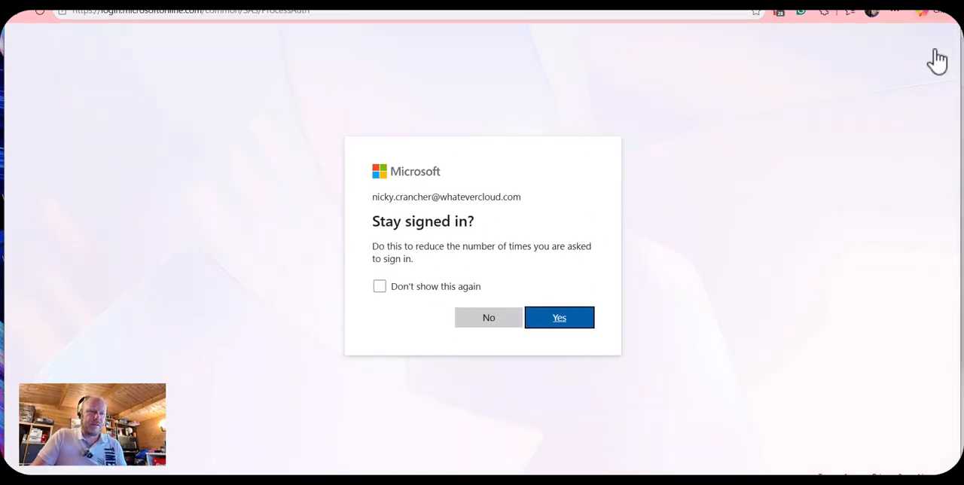
click(504, 321)
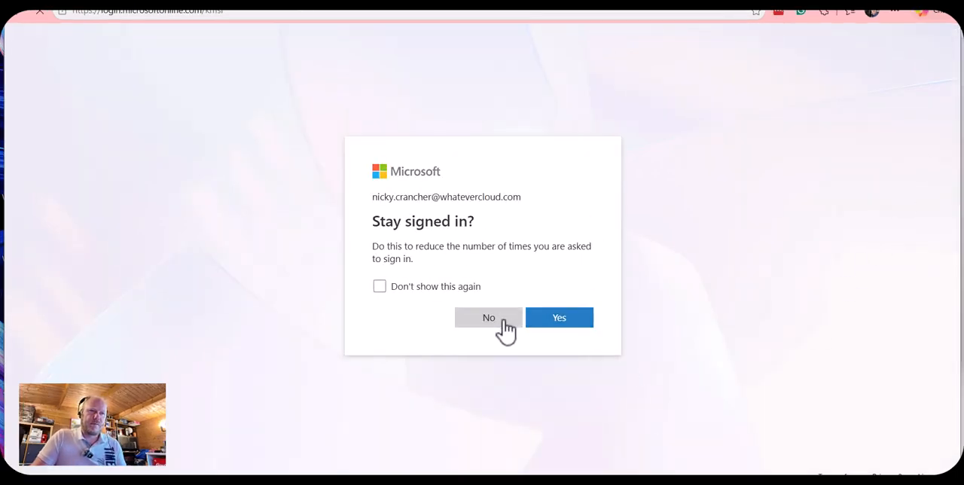